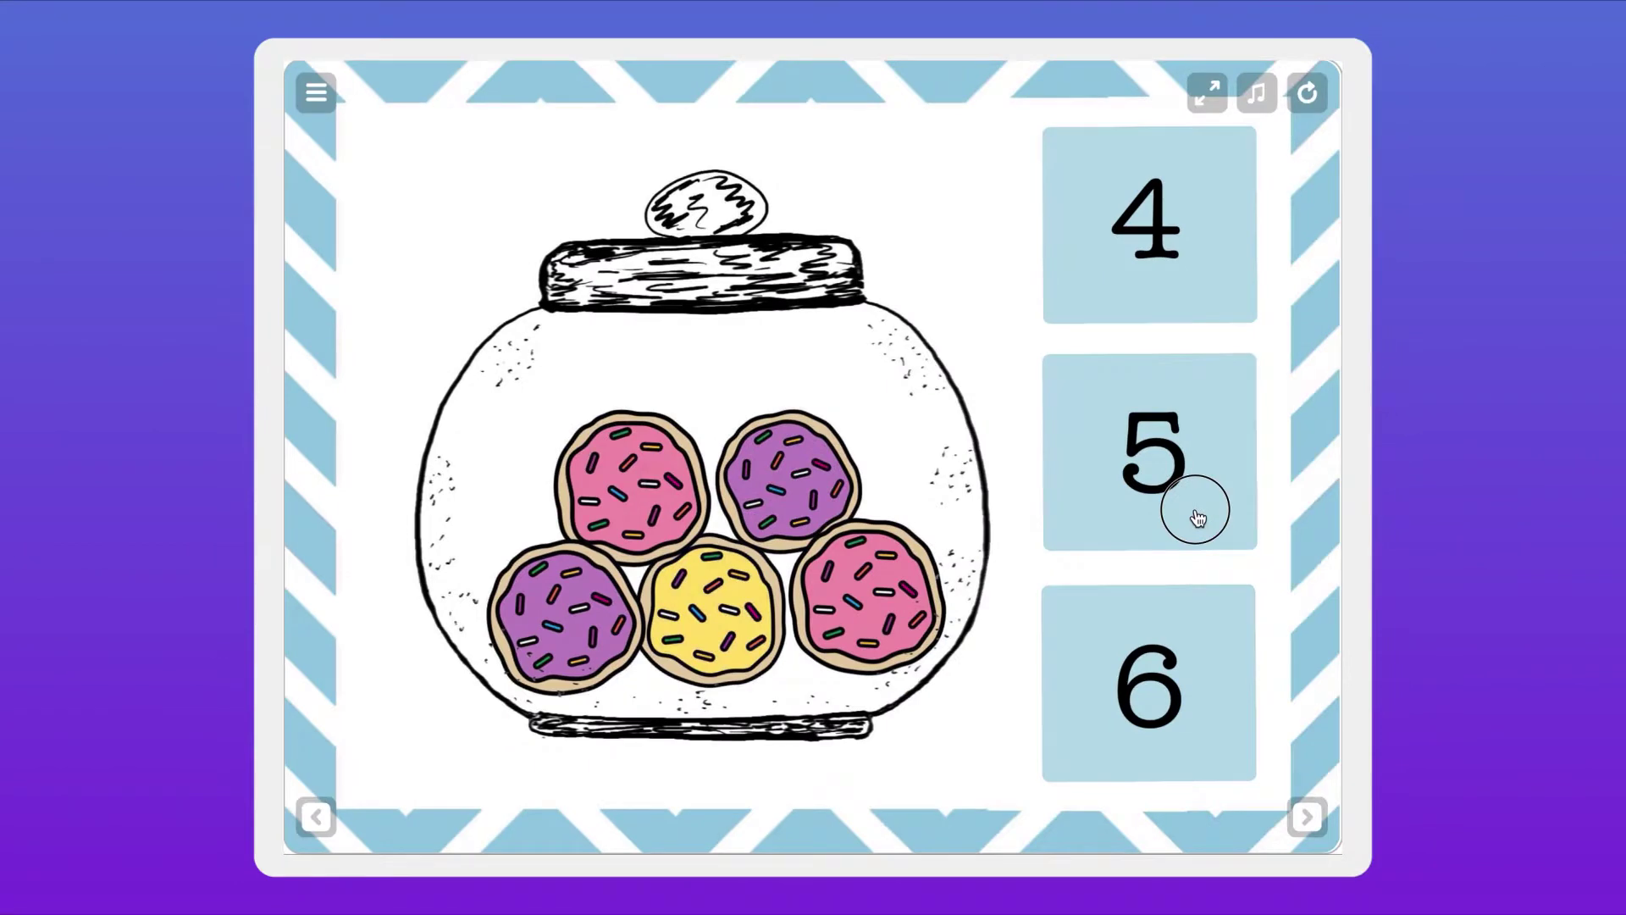
# Step: Answer 5 in the sample number game before moving to a new blank game
pyautogui.click(1192, 511)
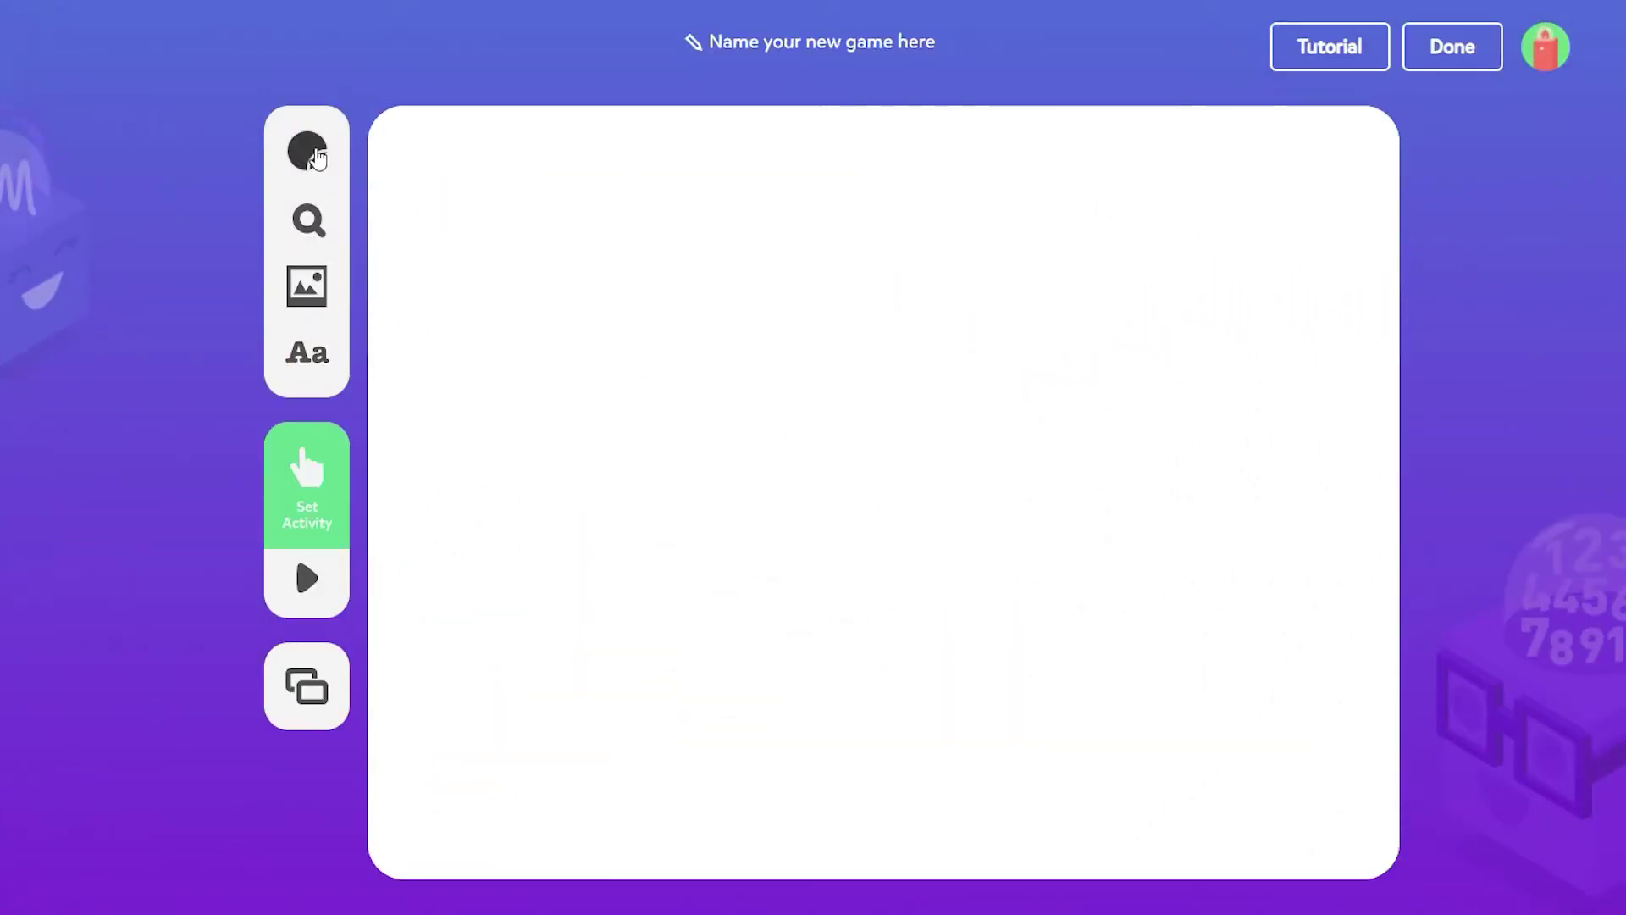
# Step: Apply the Marshmallow pack's layout with one large card over three boxes
pyautogui.click(309, 151)
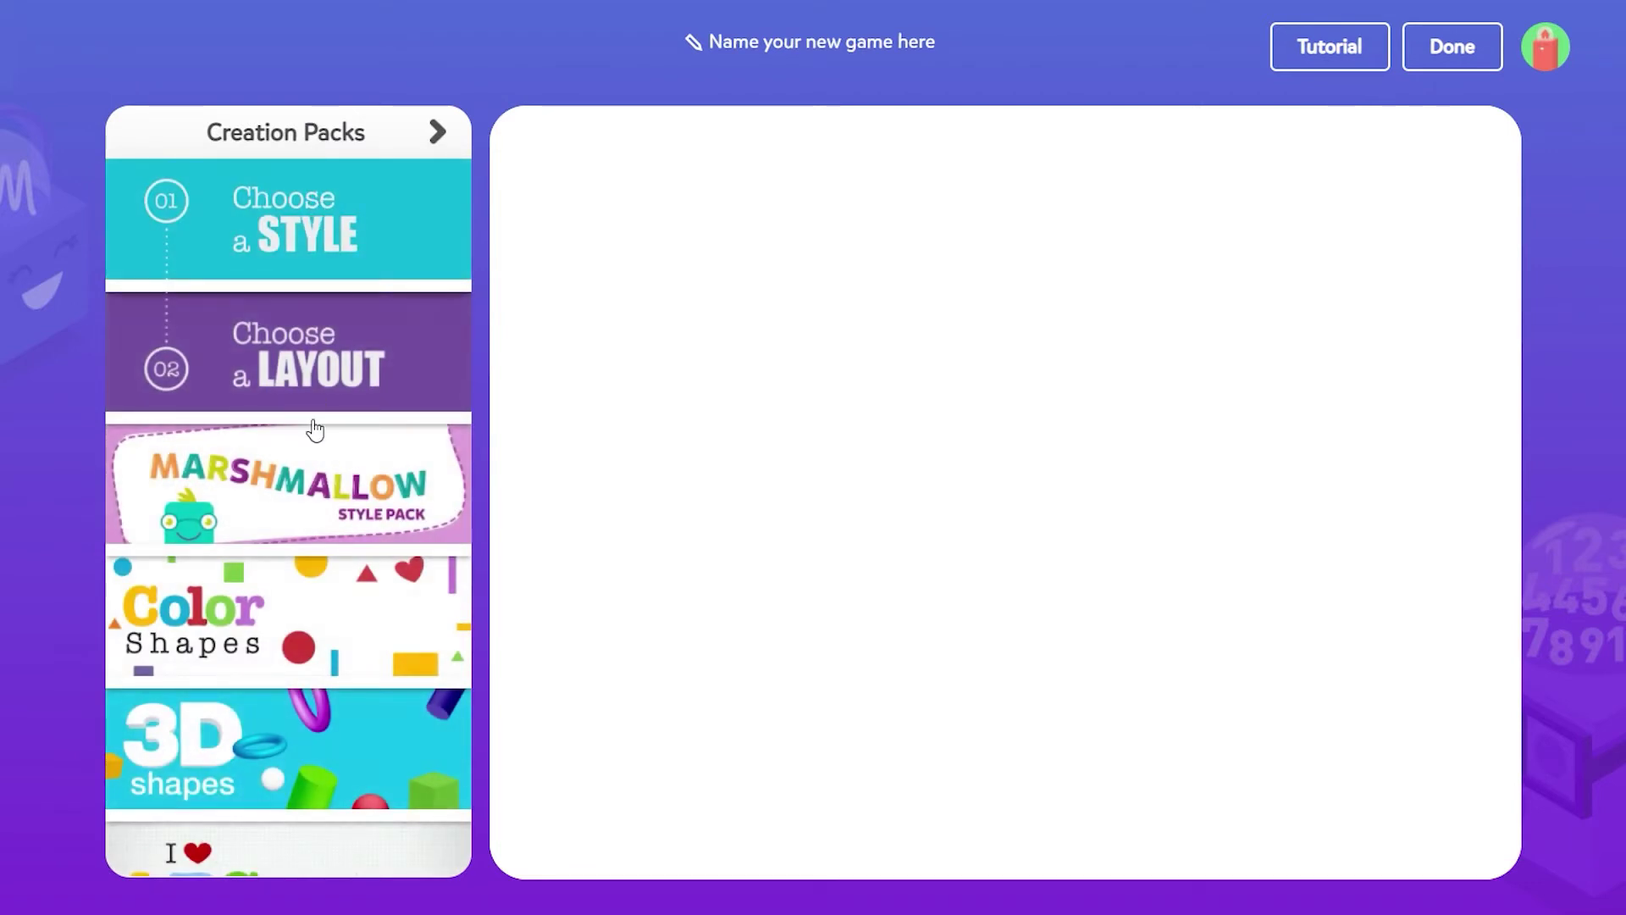
pyautogui.click(260, 525)
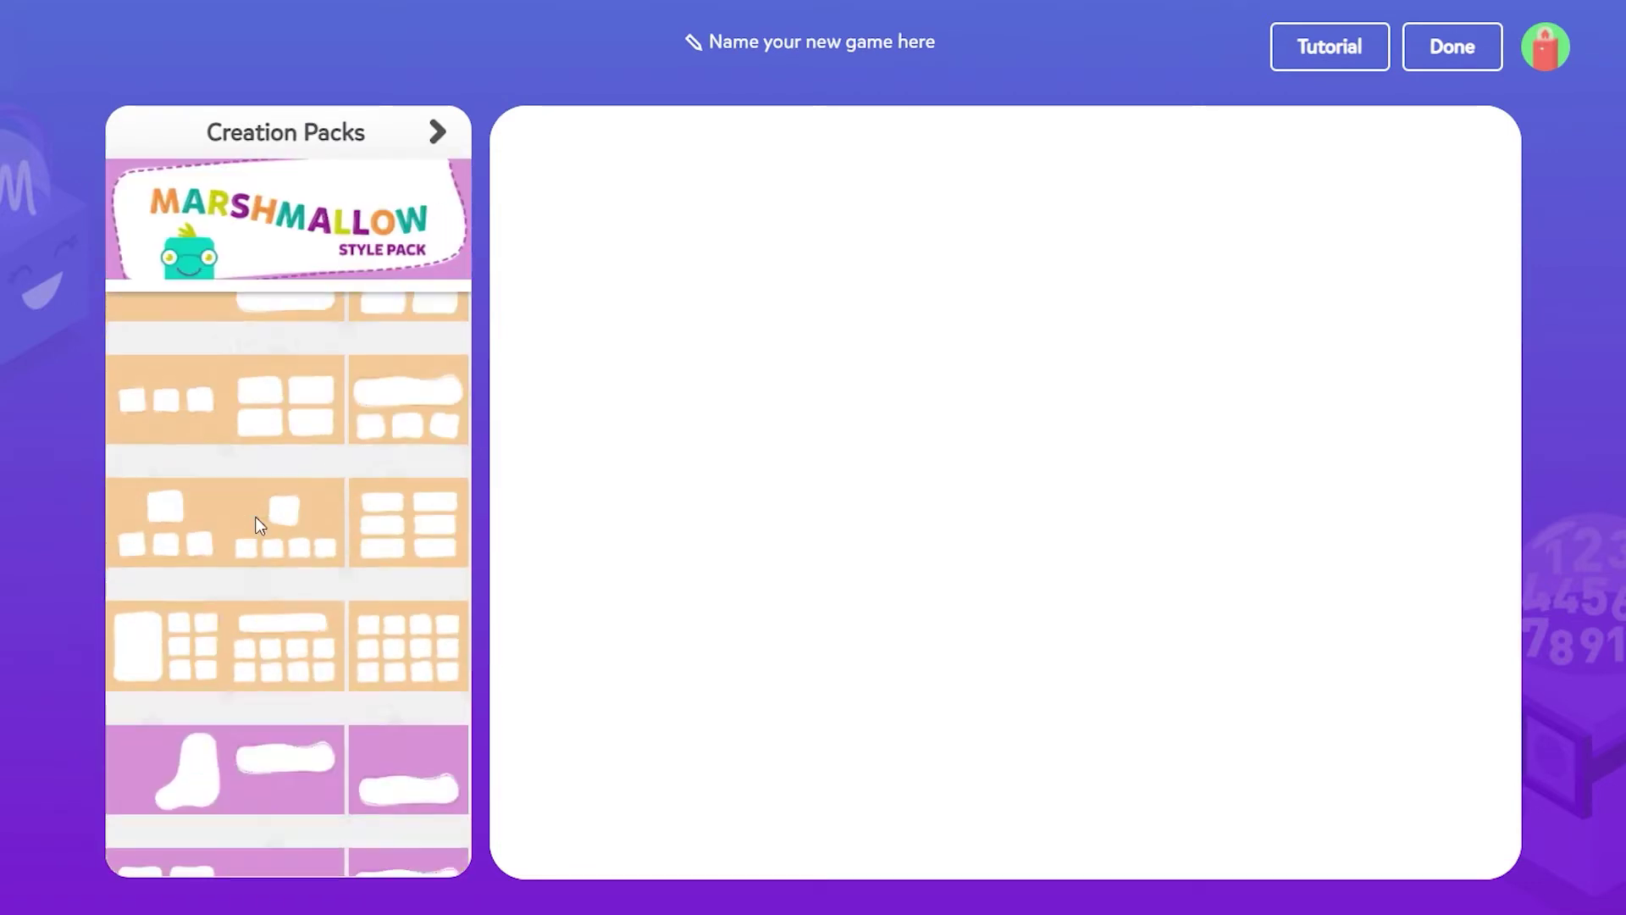
pyautogui.click(166, 521)
# Step: Add the letter stickers B, G and M to the slide and close the packs panel
pyautogui.click(171, 445)
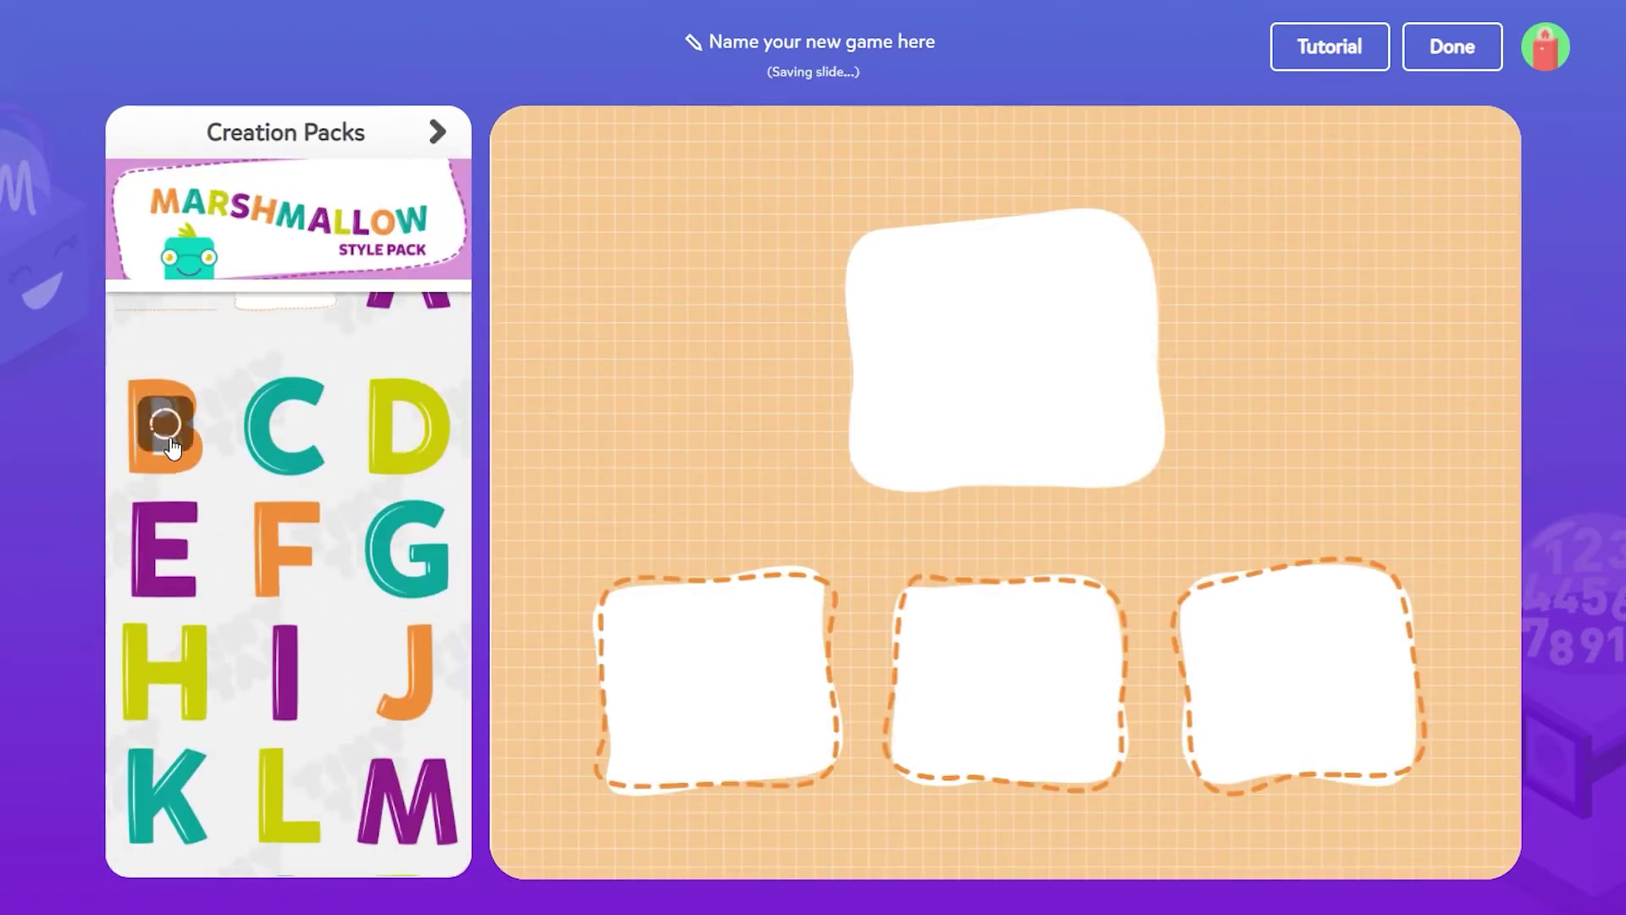
pyautogui.click(382, 544)
pyautogui.click(428, 790)
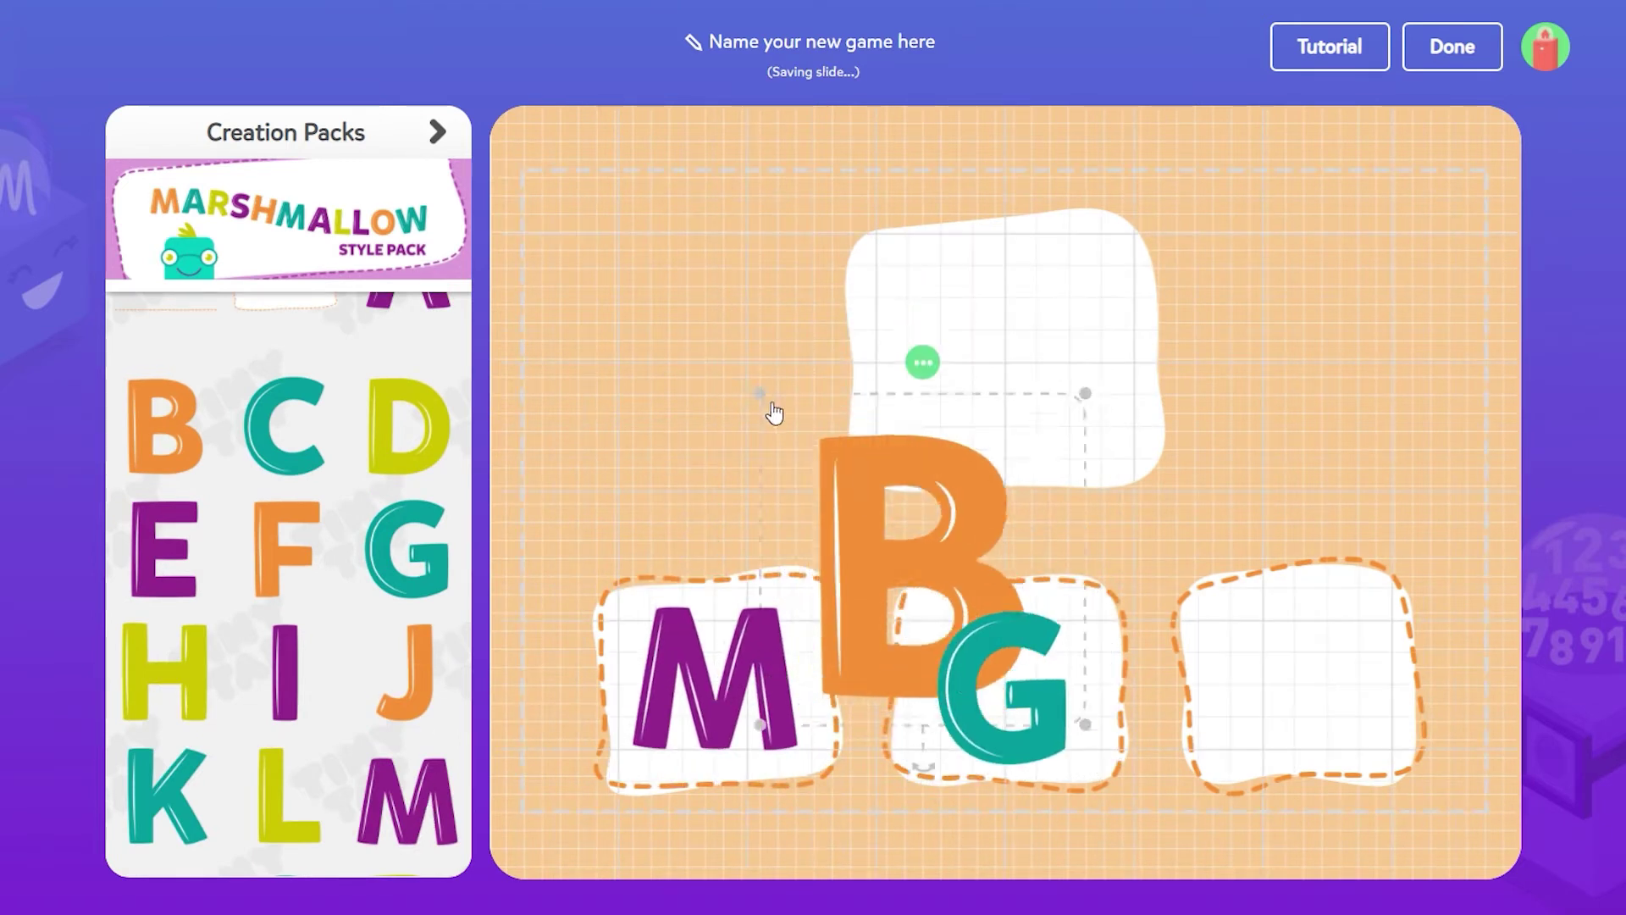
pyautogui.click(438, 134)
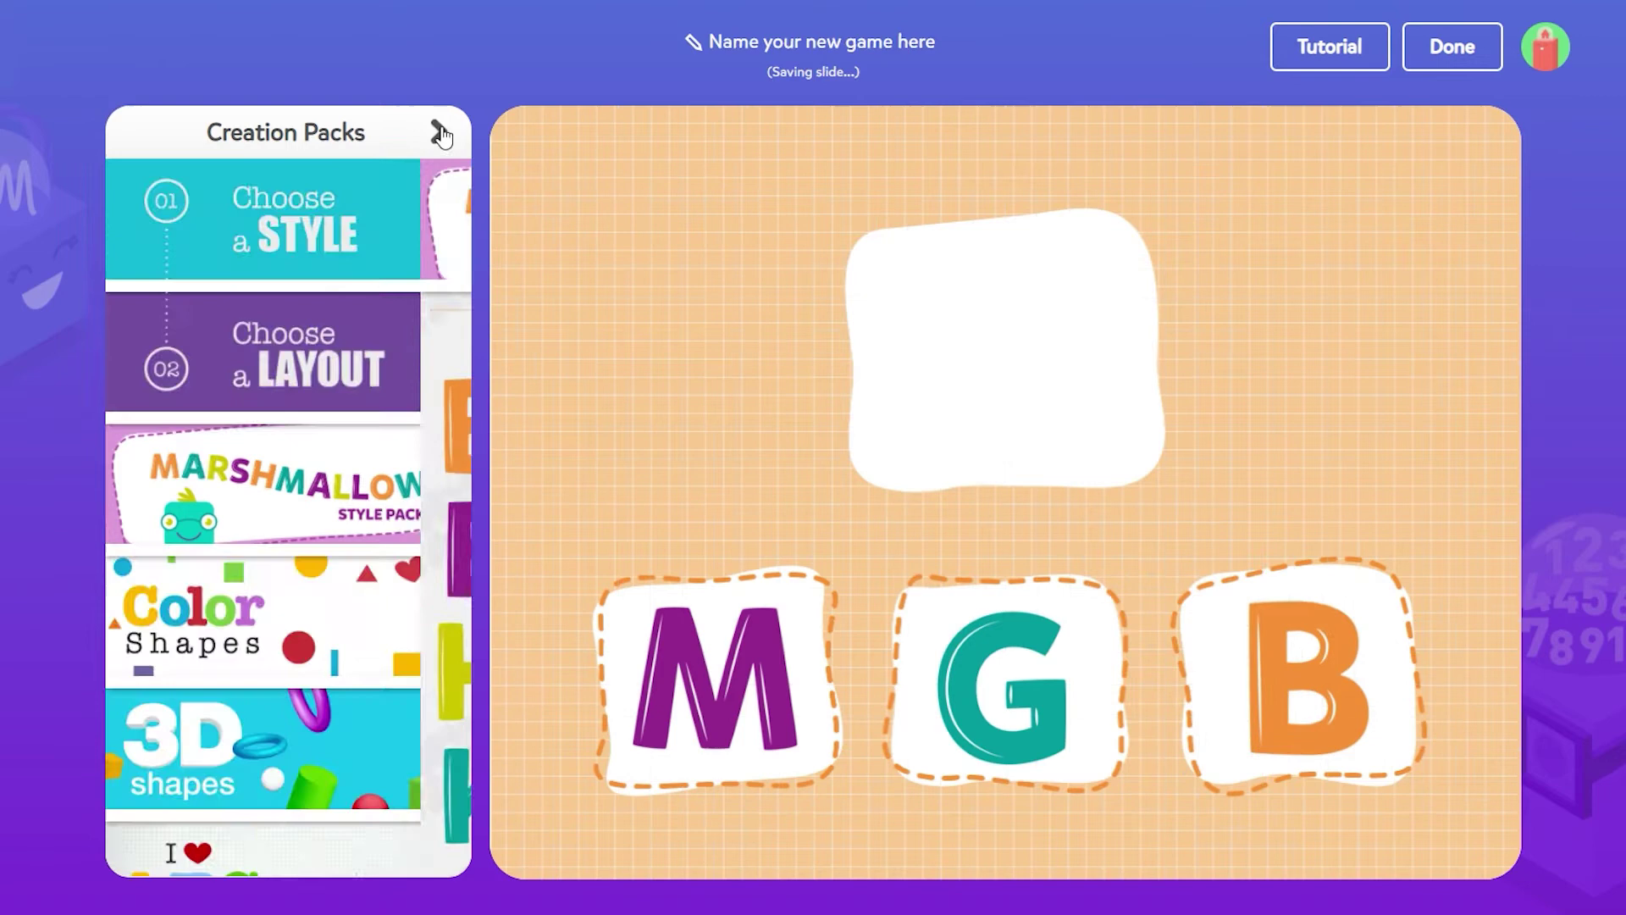
pyautogui.click(438, 134)
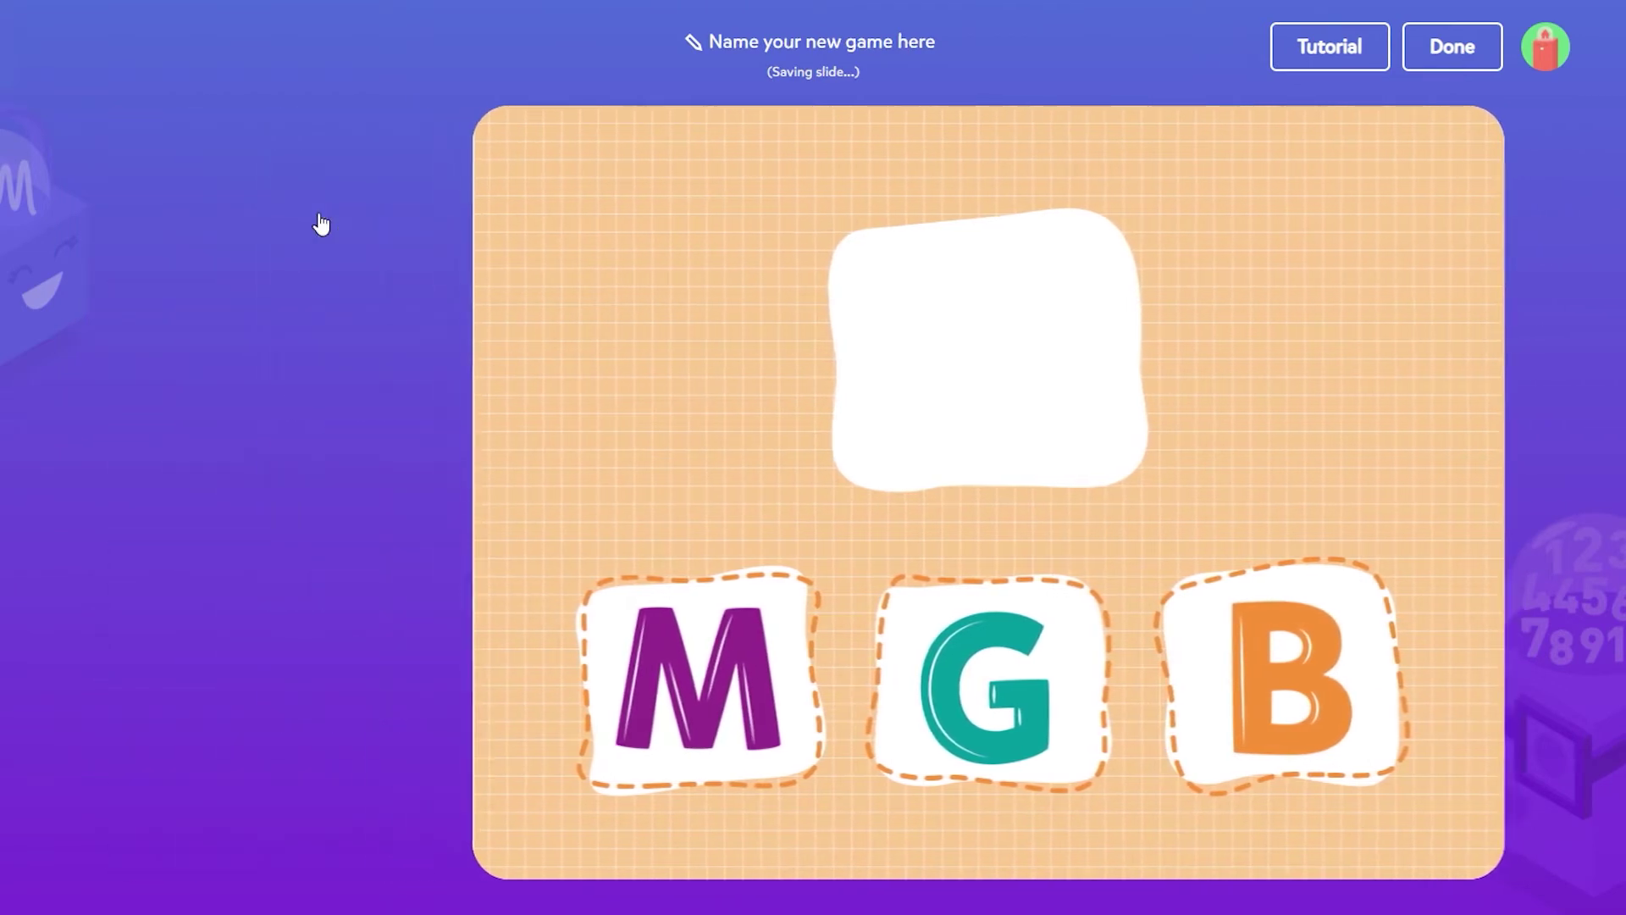
pyautogui.write('bee')
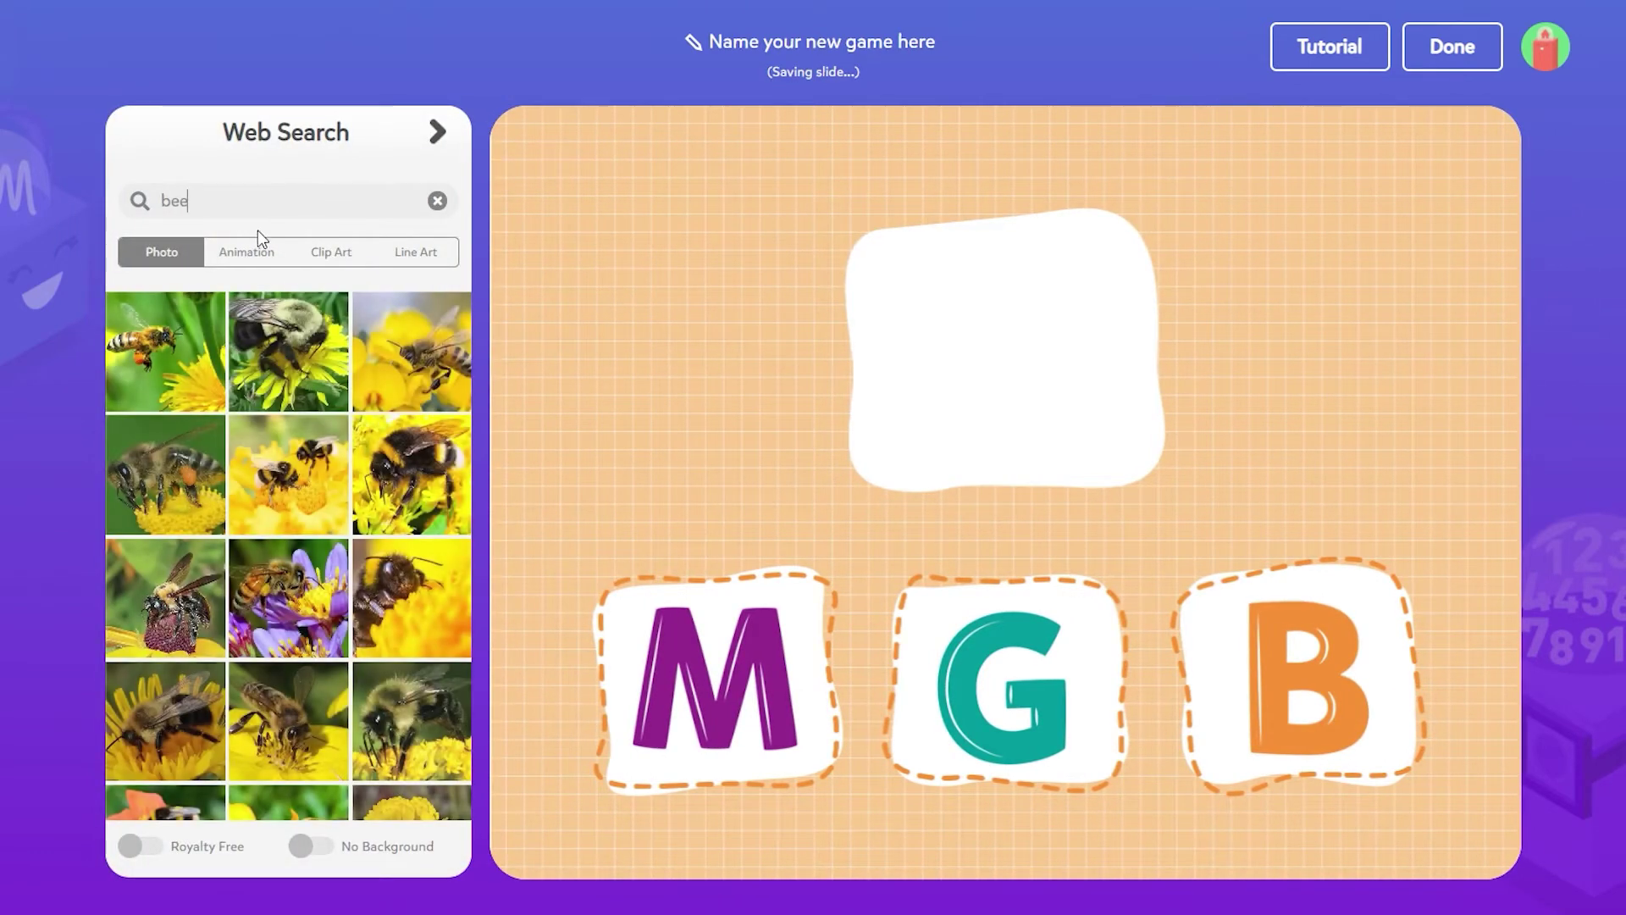
# Step: Add the animated, no-background cartoon bee result to the large top card
pyautogui.click(257, 253)
pyautogui.click(314, 844)
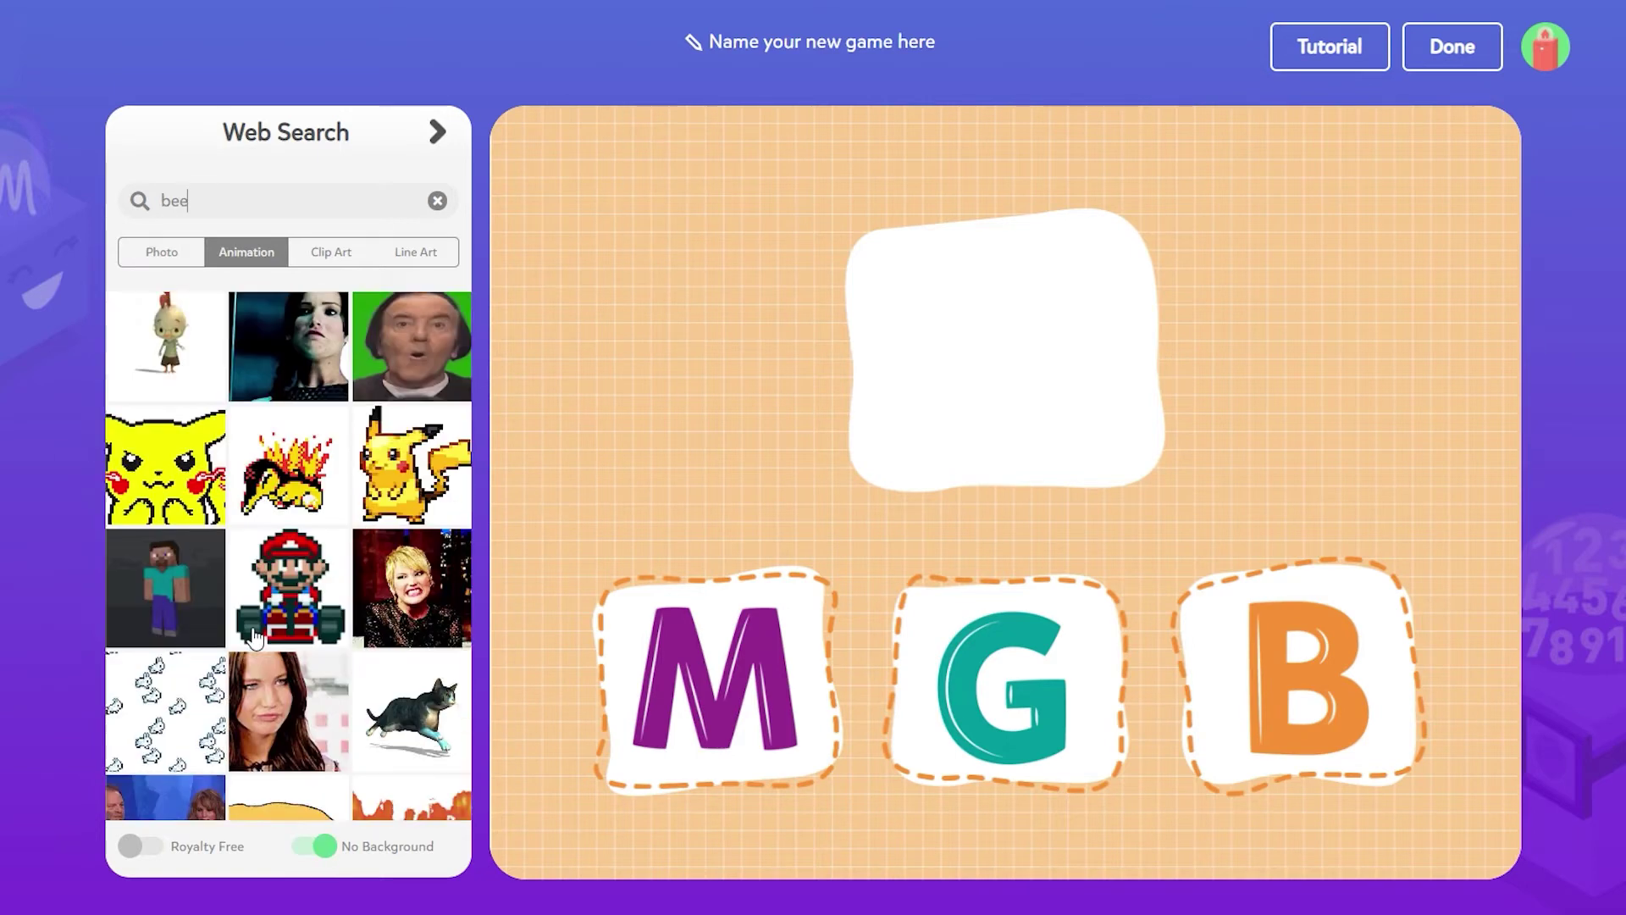
pyautogui.scroll(-1, 200, 578)
pyautogui.click(200, 579)
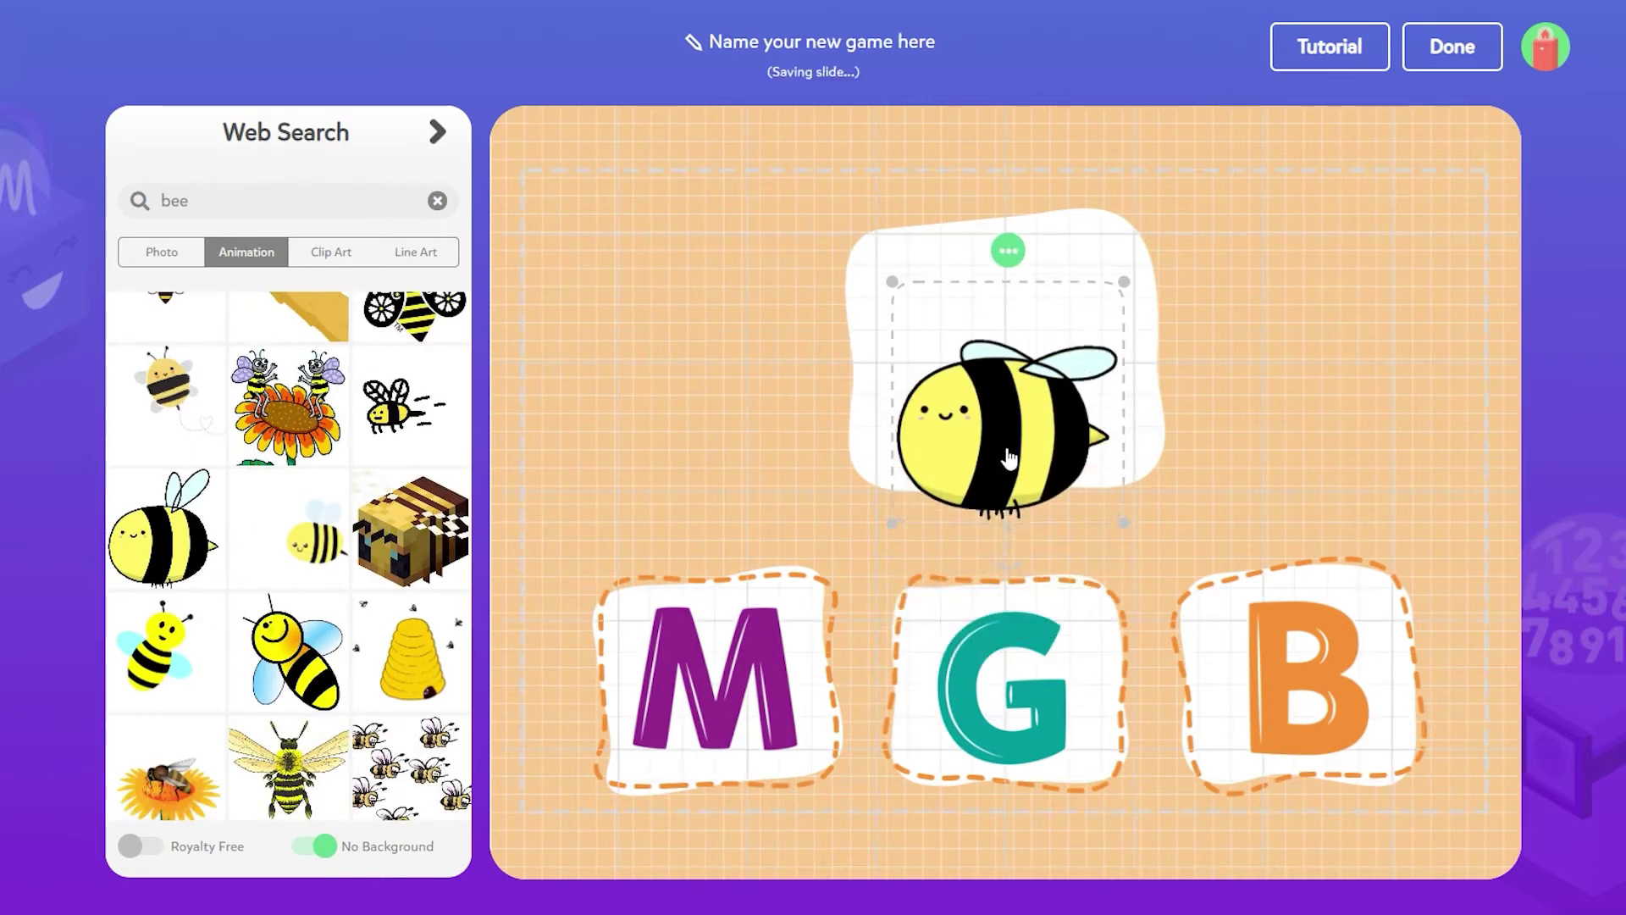
pyautogui.click(438, 135)
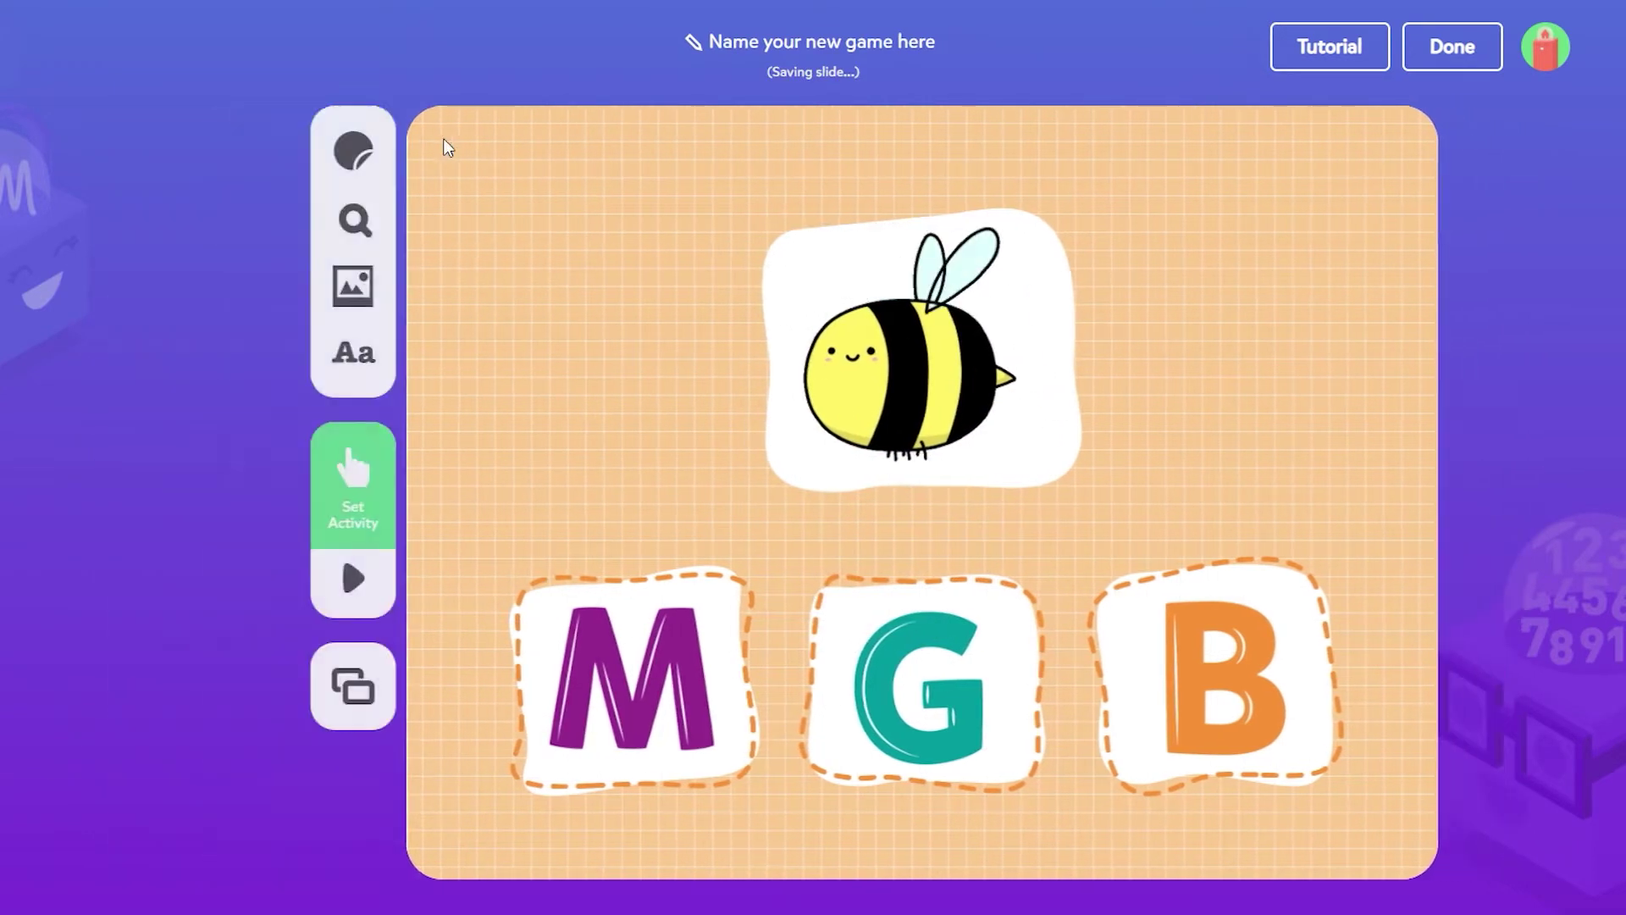
pyautogui.click(315, 281)
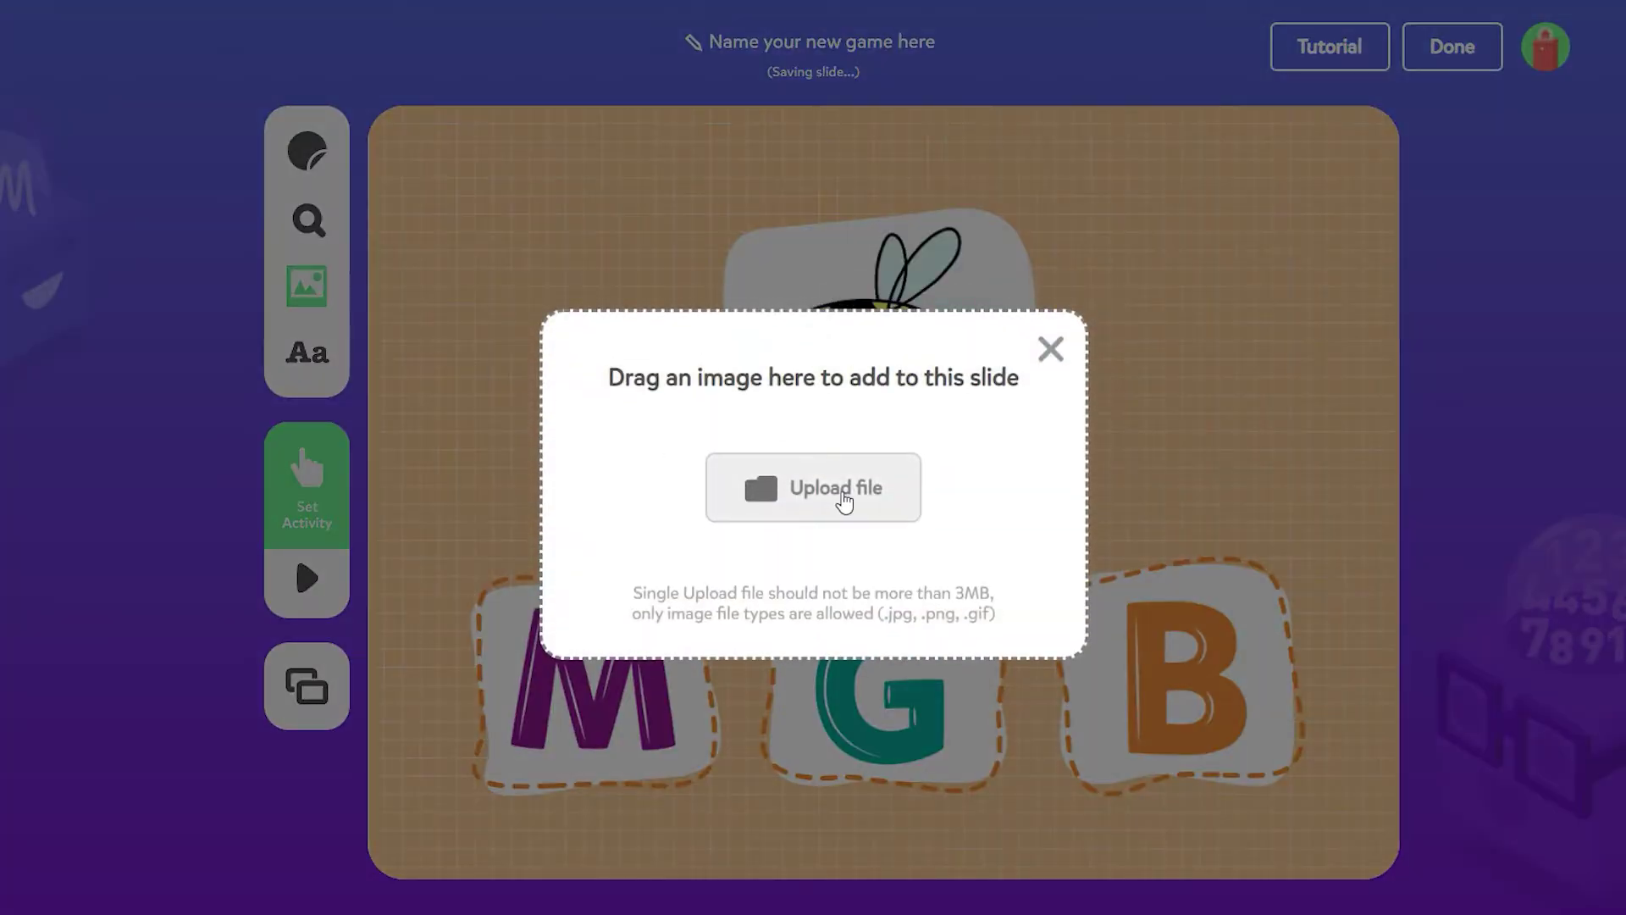
pyautogui.click(1050, 349)
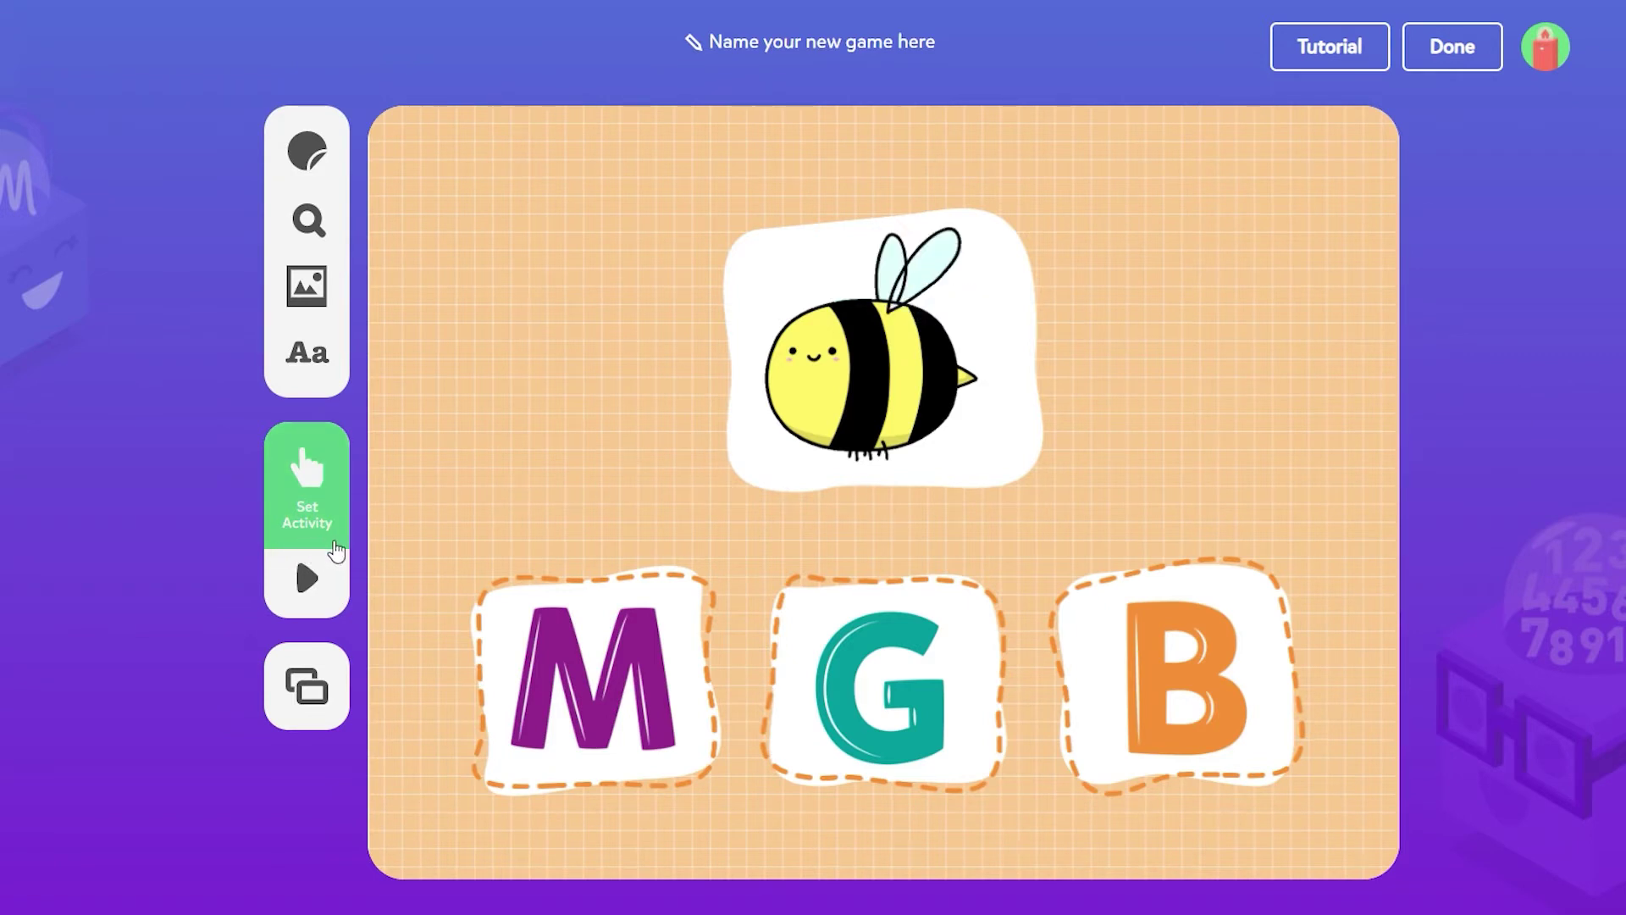
# Step: Set the slide's activity to Ask a Question and record the spoken question
pyautogui.click(326, 544)
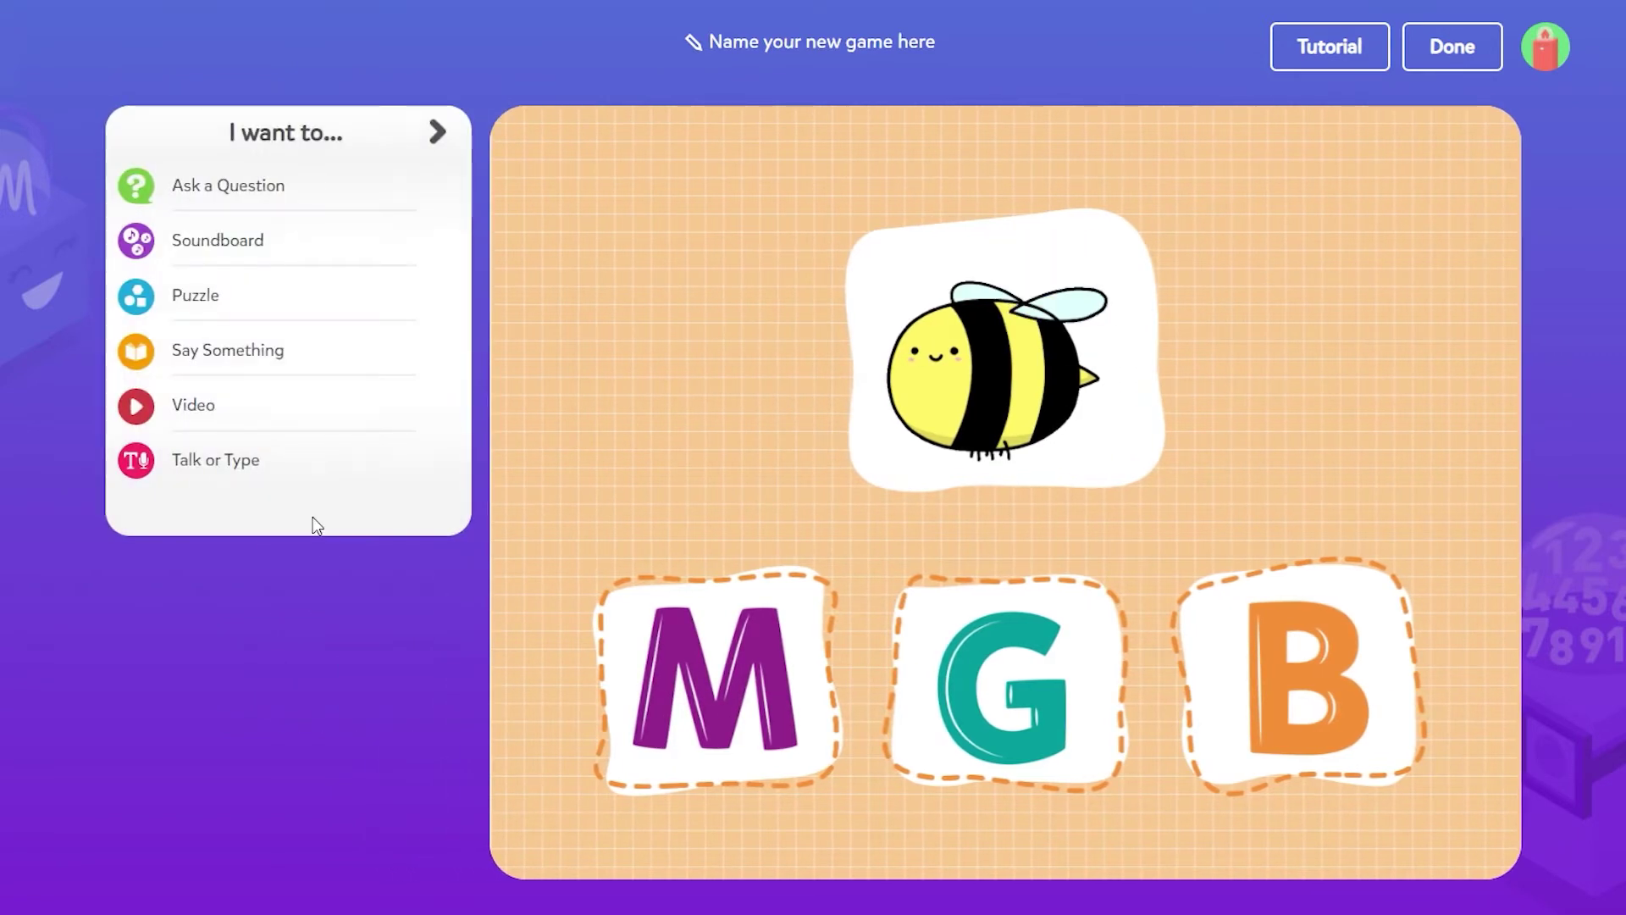
pyautogui.click(210, 210)
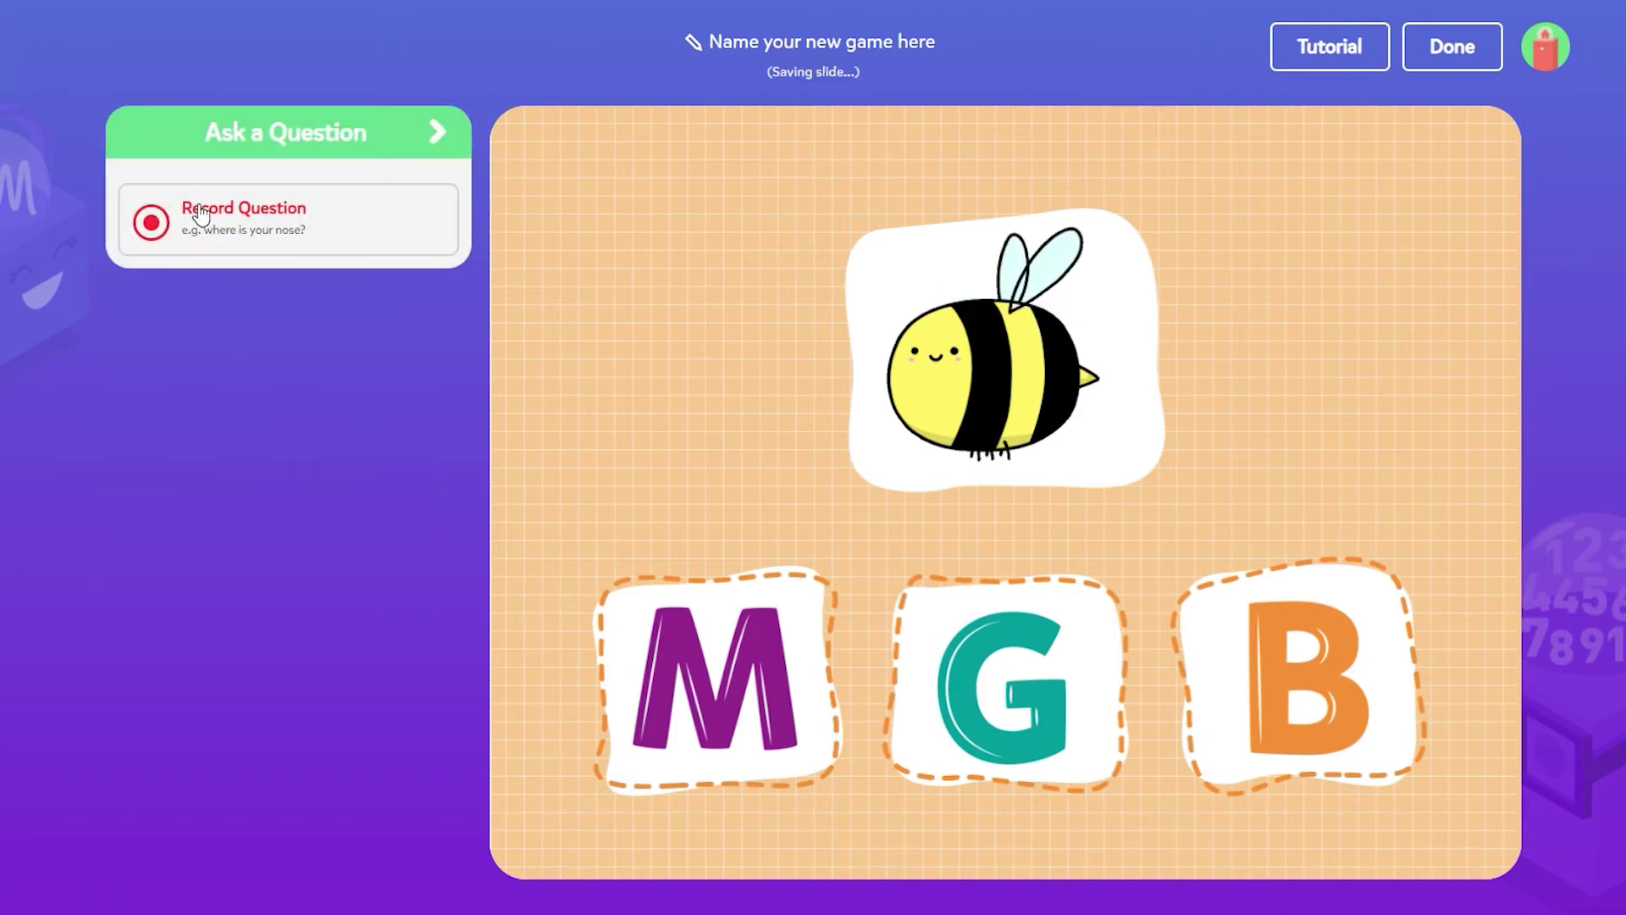
pyautogui.click(153, 226)
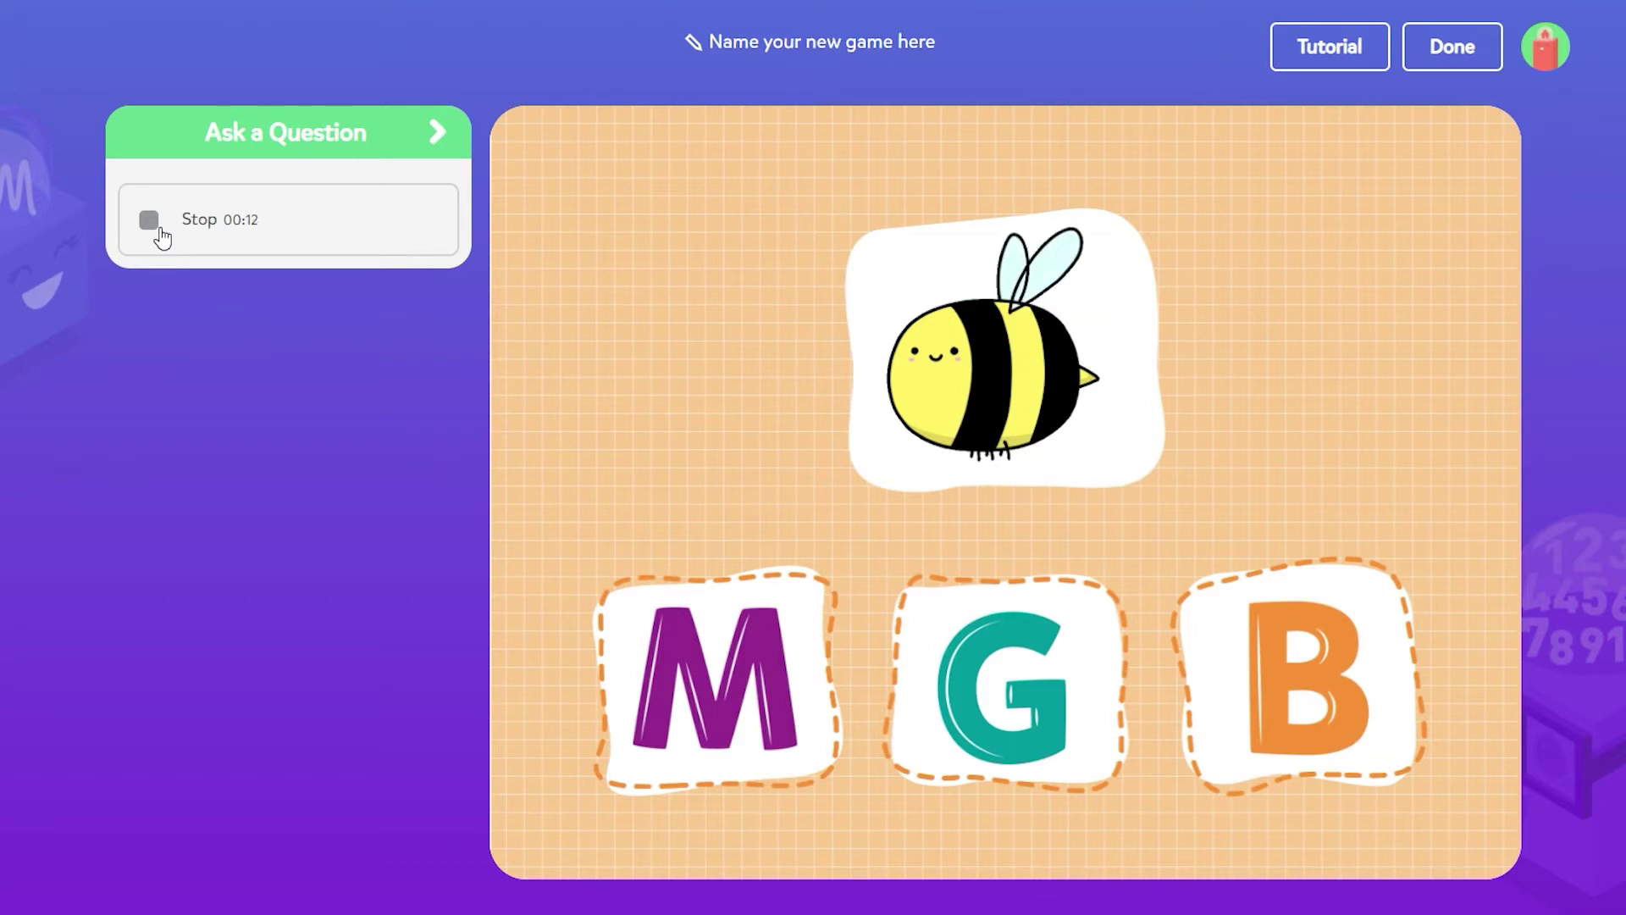
pyautogui.click(153, 226)
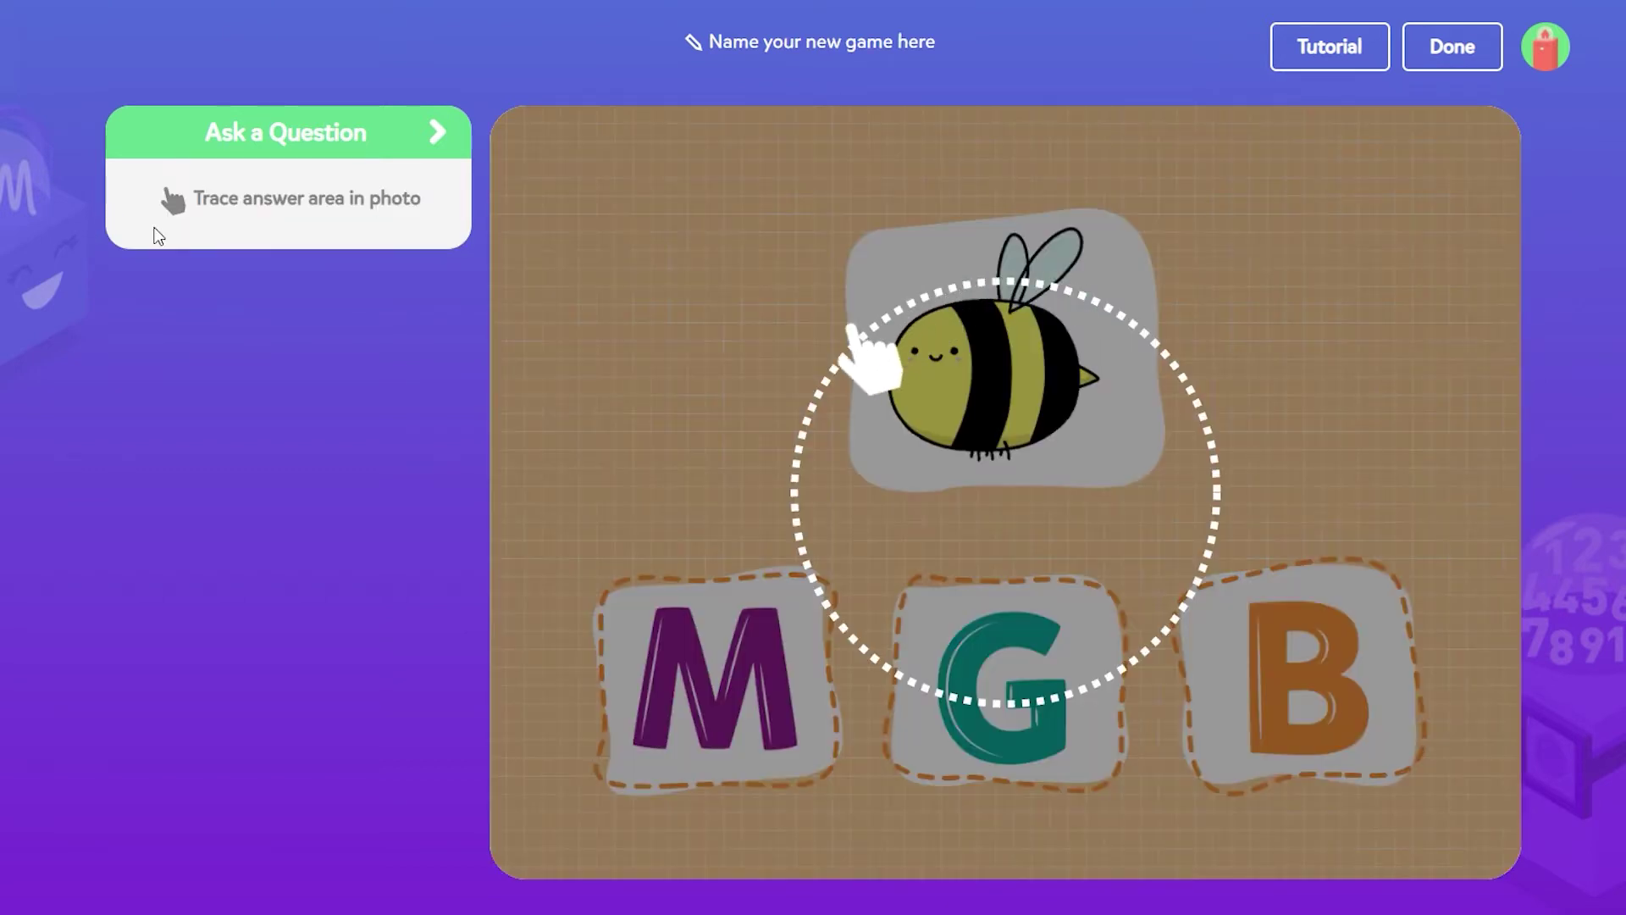
# Step: Trace the B card as the answer area, make its outline a rectangle, and confirm with Done
pyautogui.moveTo(1347, 592); pyautogui.dragTo(1376, 588)
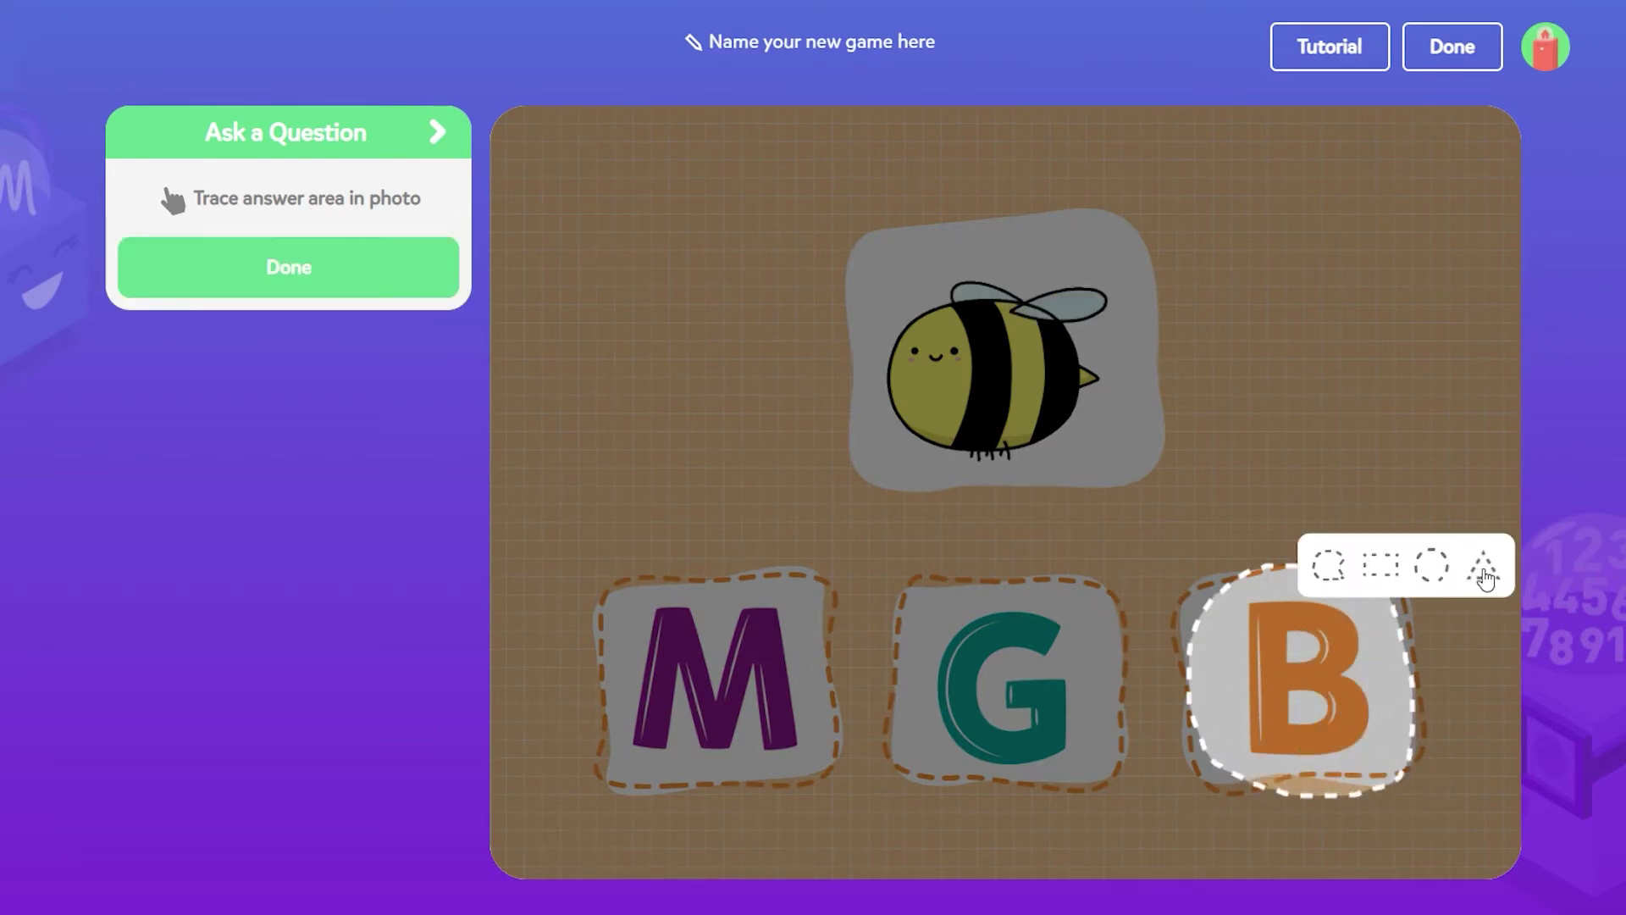
pyautogui.click(1484, 578)
pyautogui.click(1396, 576)
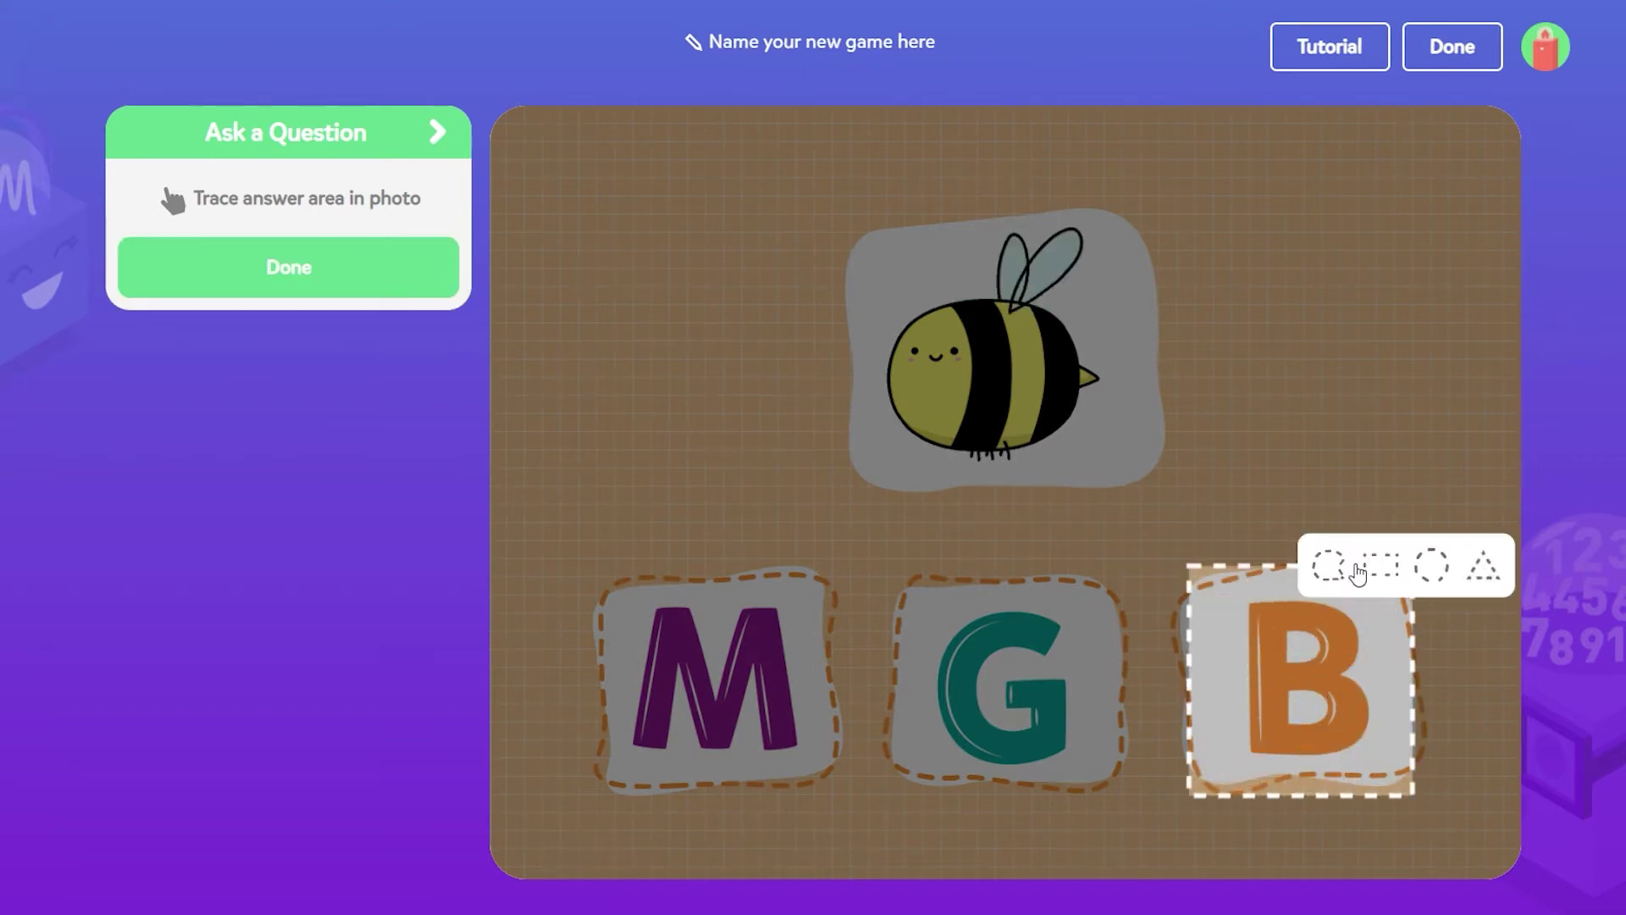
pyautogui.click(1392, 647)
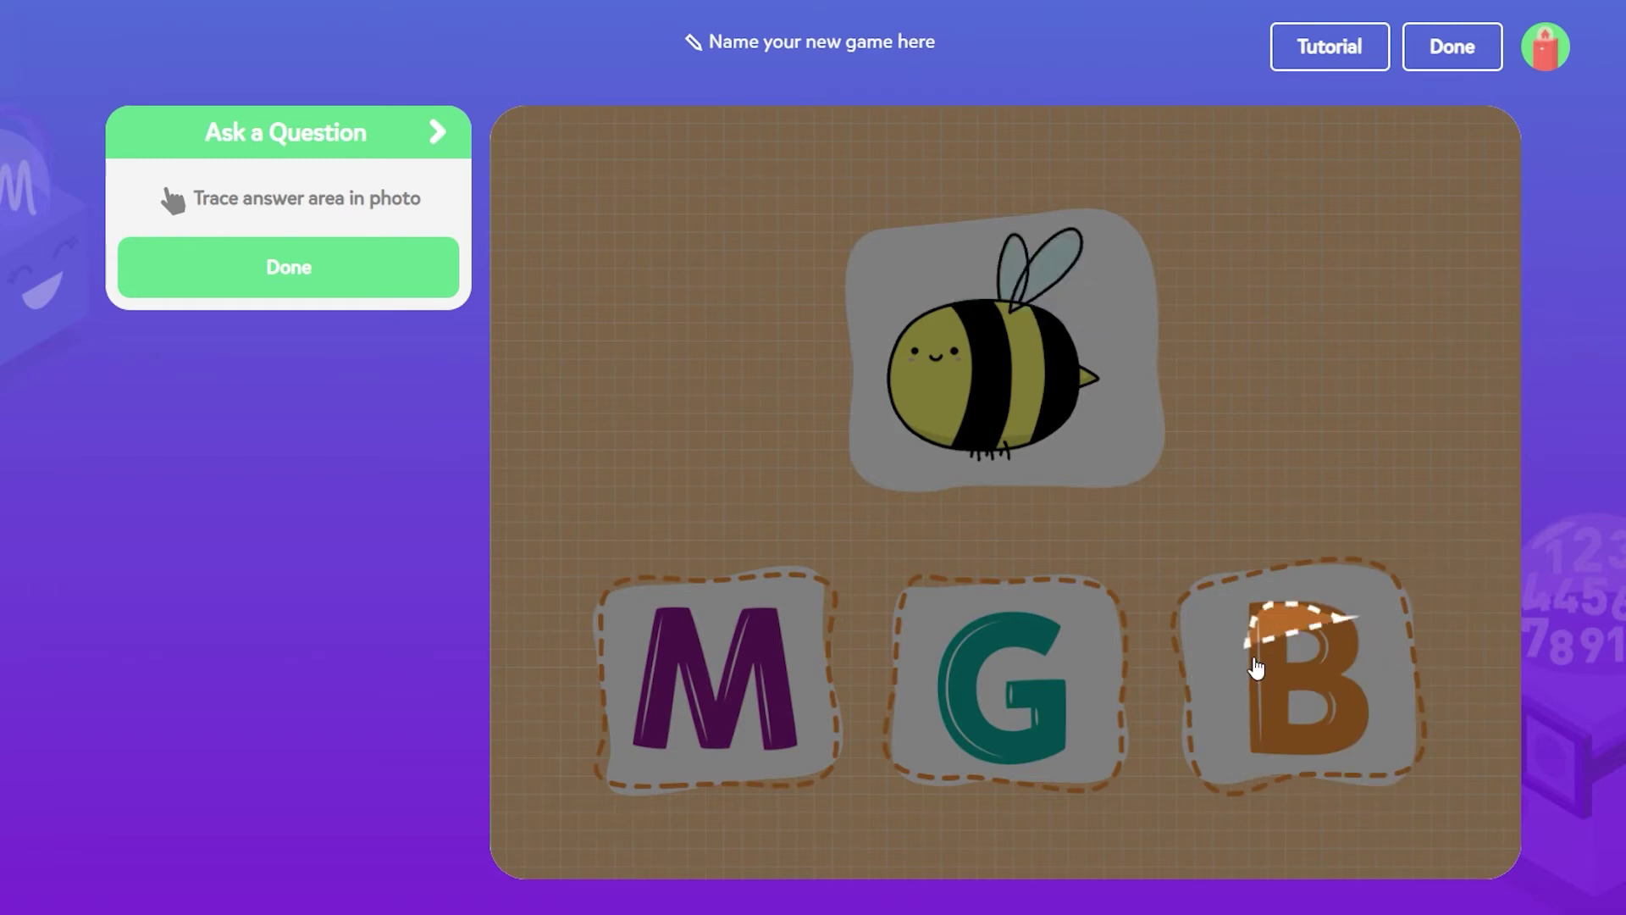
pyautogui.moveTo(1254, 665)
pyautogui.mouseDown()
pyautogui.moveTo(1356, 624)
pyautogui.moveTo(1430, 642)
pyautogui.mouseUp()
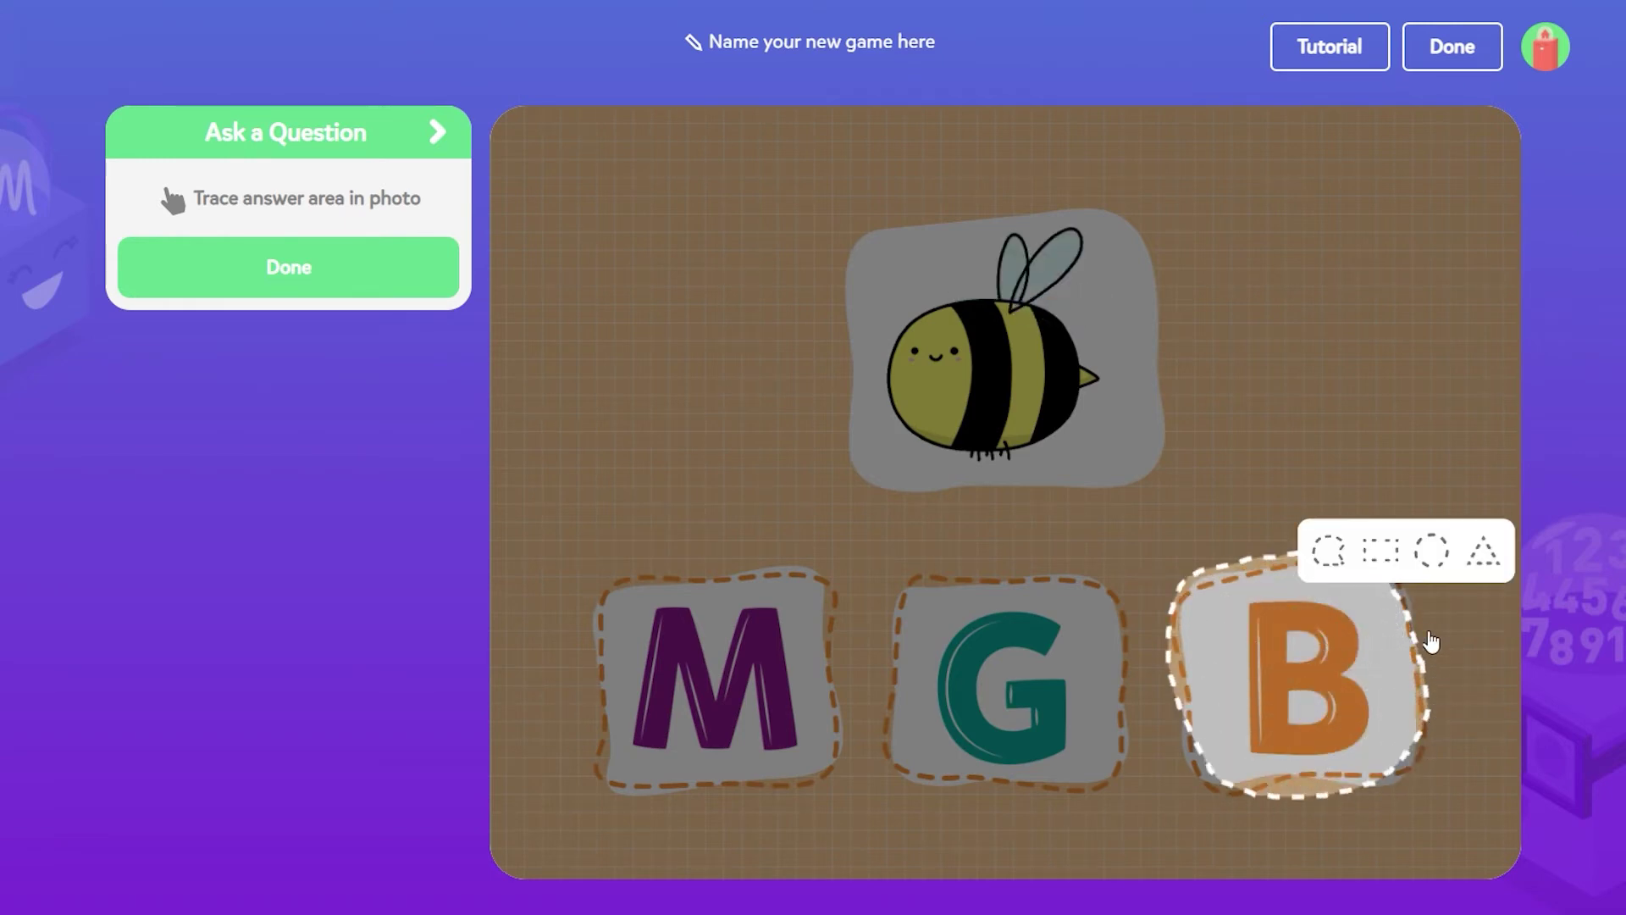
pyautogui.click(1380, 551)
pyautogui.click(311, 269)
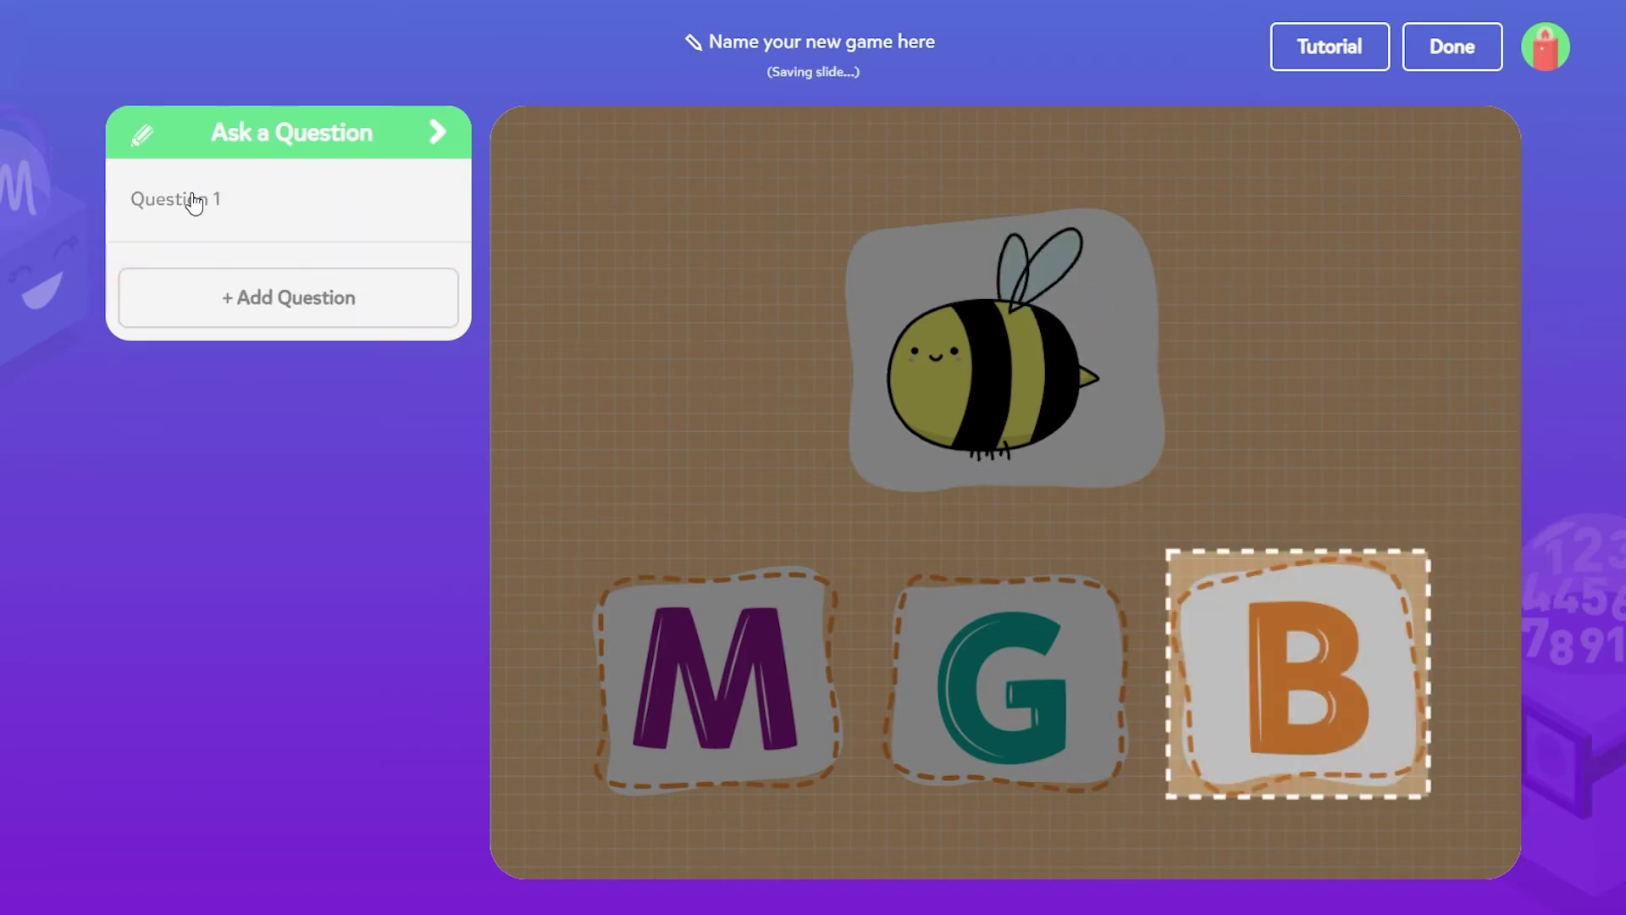
# Step: Record Question 1's spoken correct-answer feedback
pyautogui.click(191, 203)
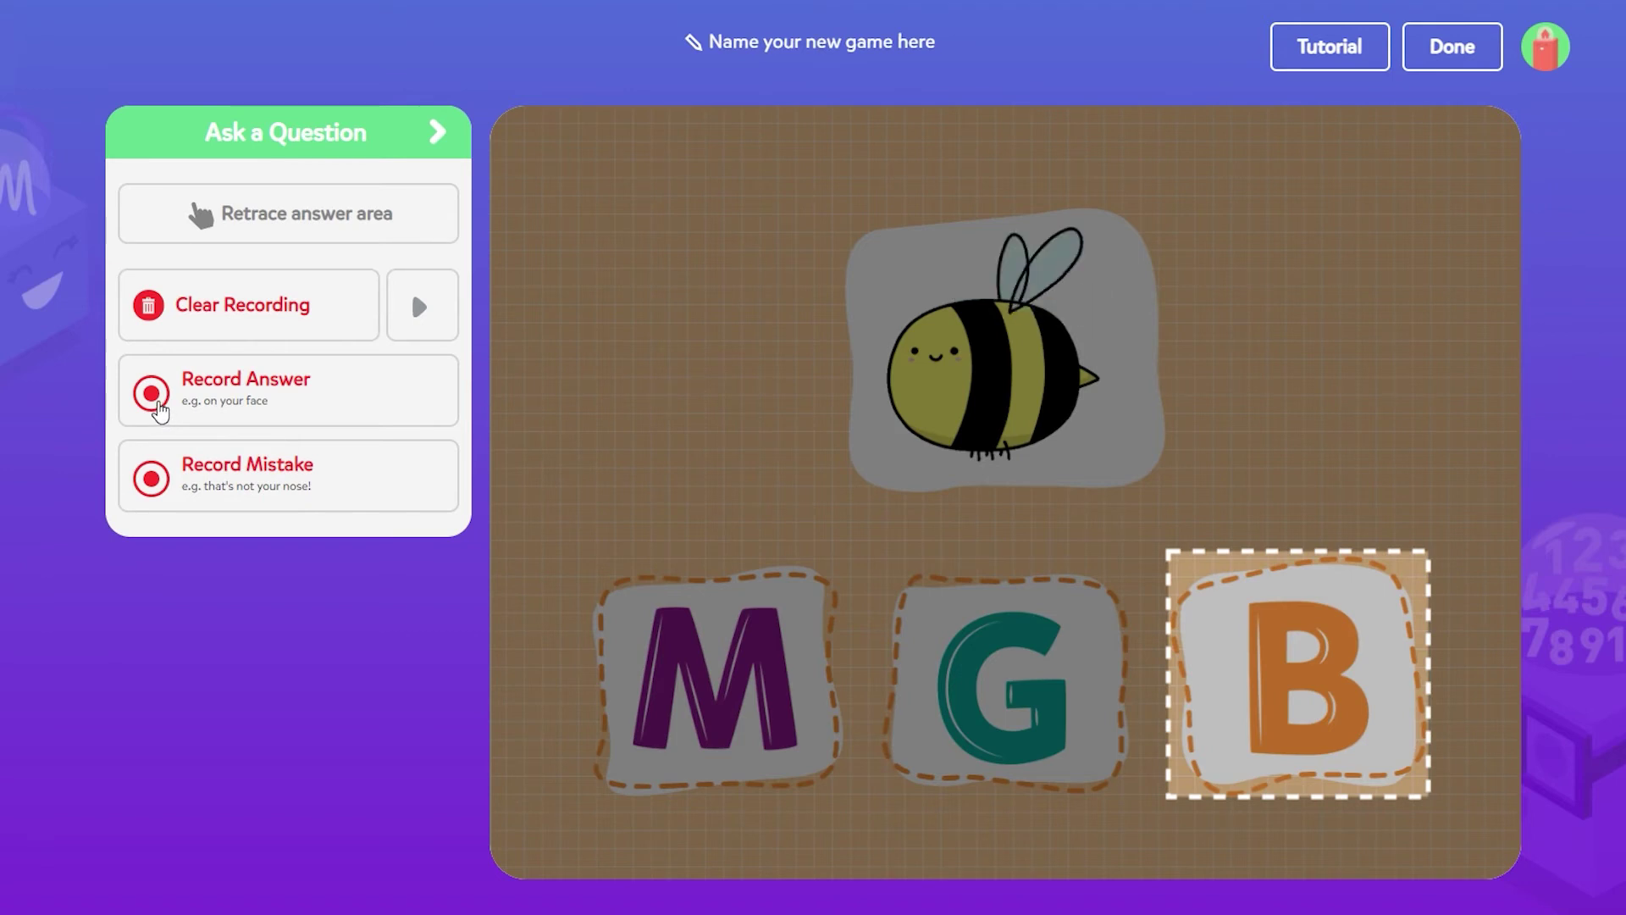
pyautogui.click(161, 410)
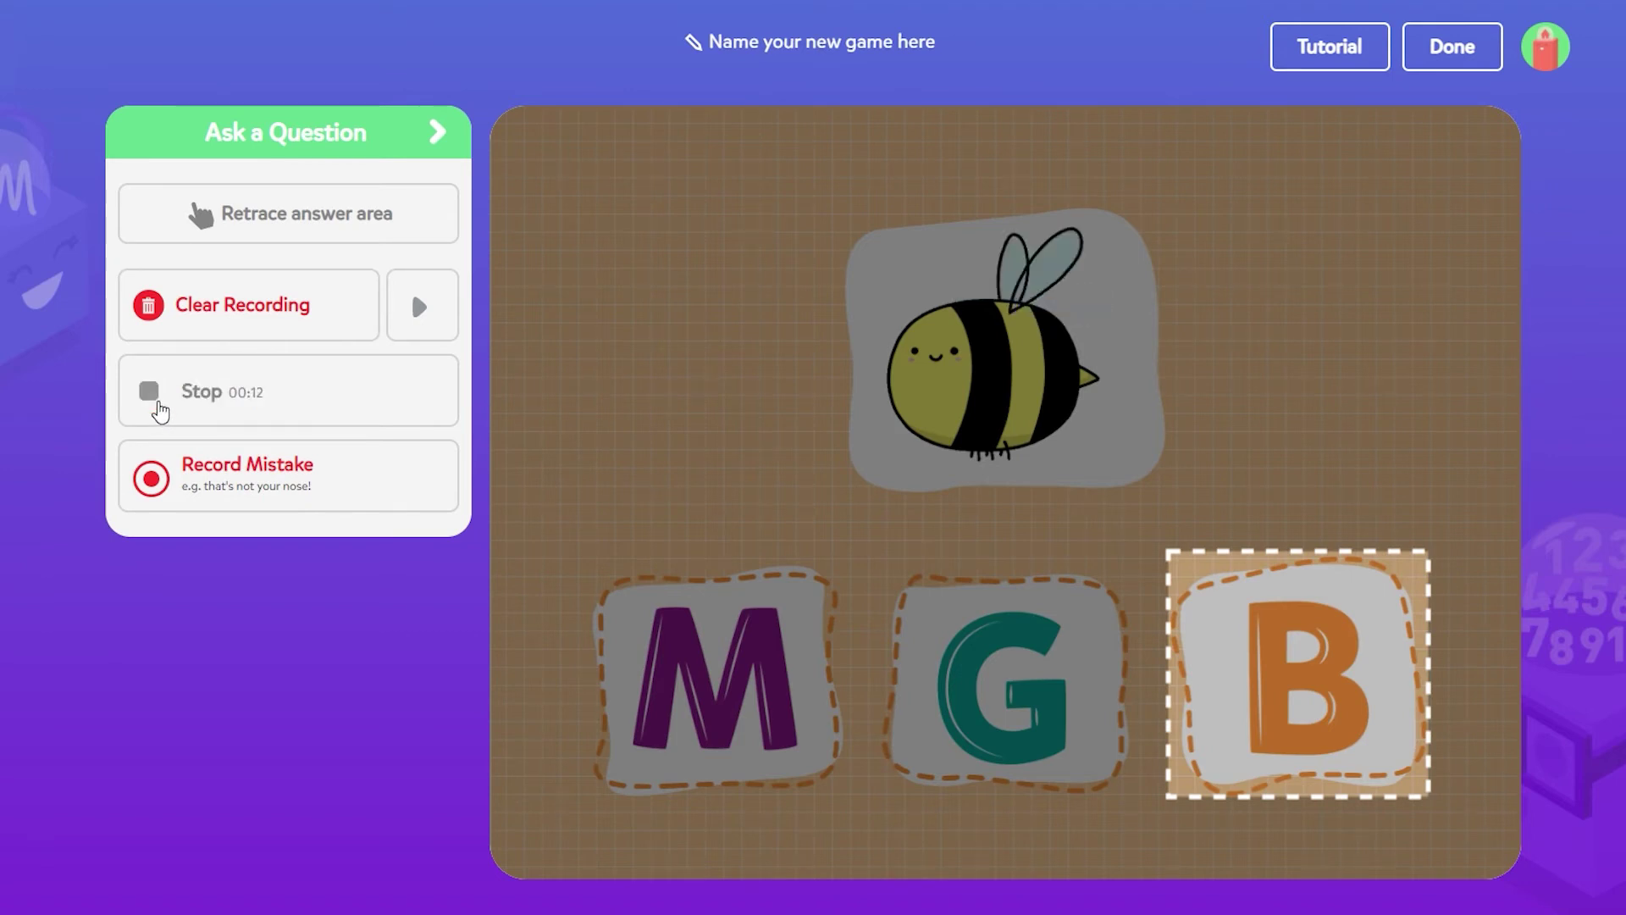
pyautogui.click(158, 404)
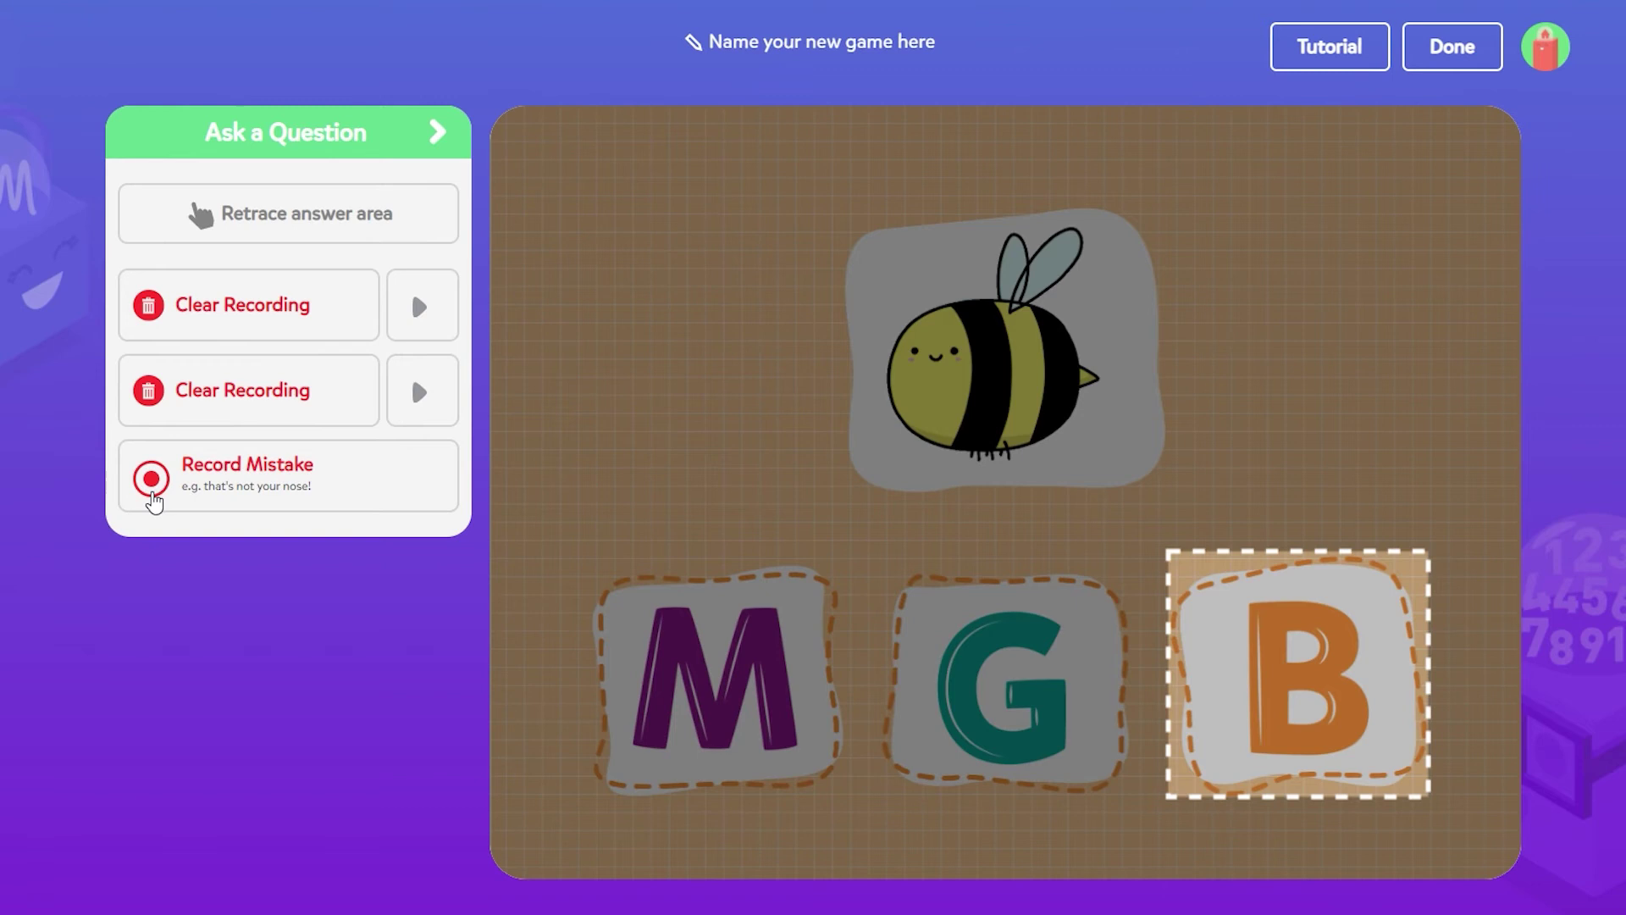
# Step: Record the mistake feedback for wrong taps and close Question 1's settings
pyautogui.click(153, 496)
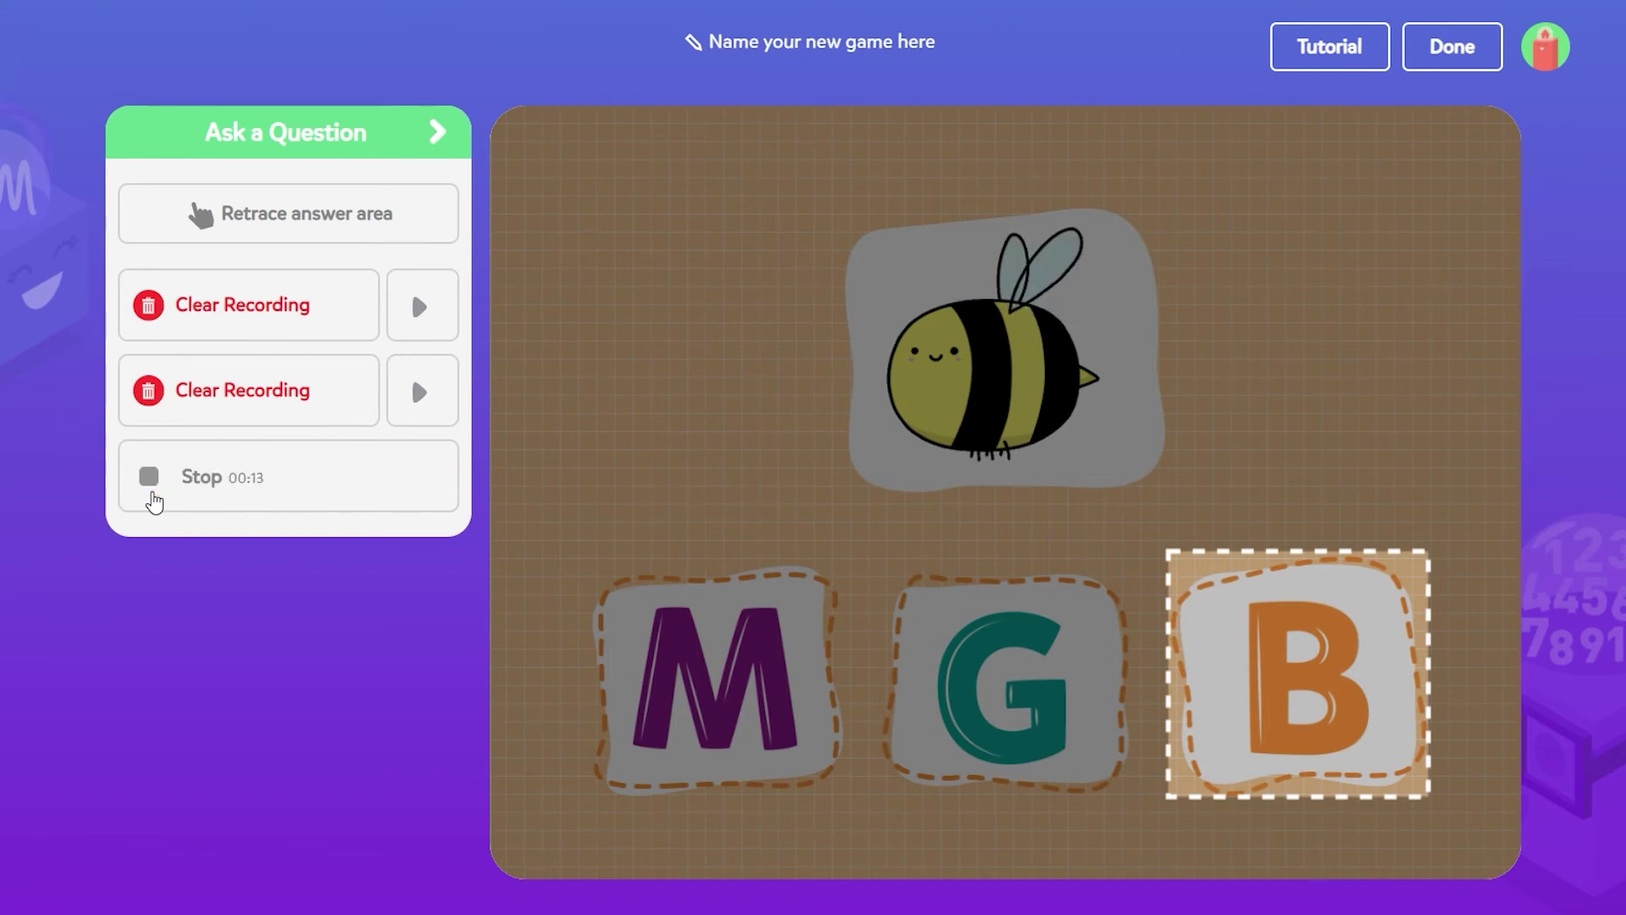
pyautogui.click(154, 496)
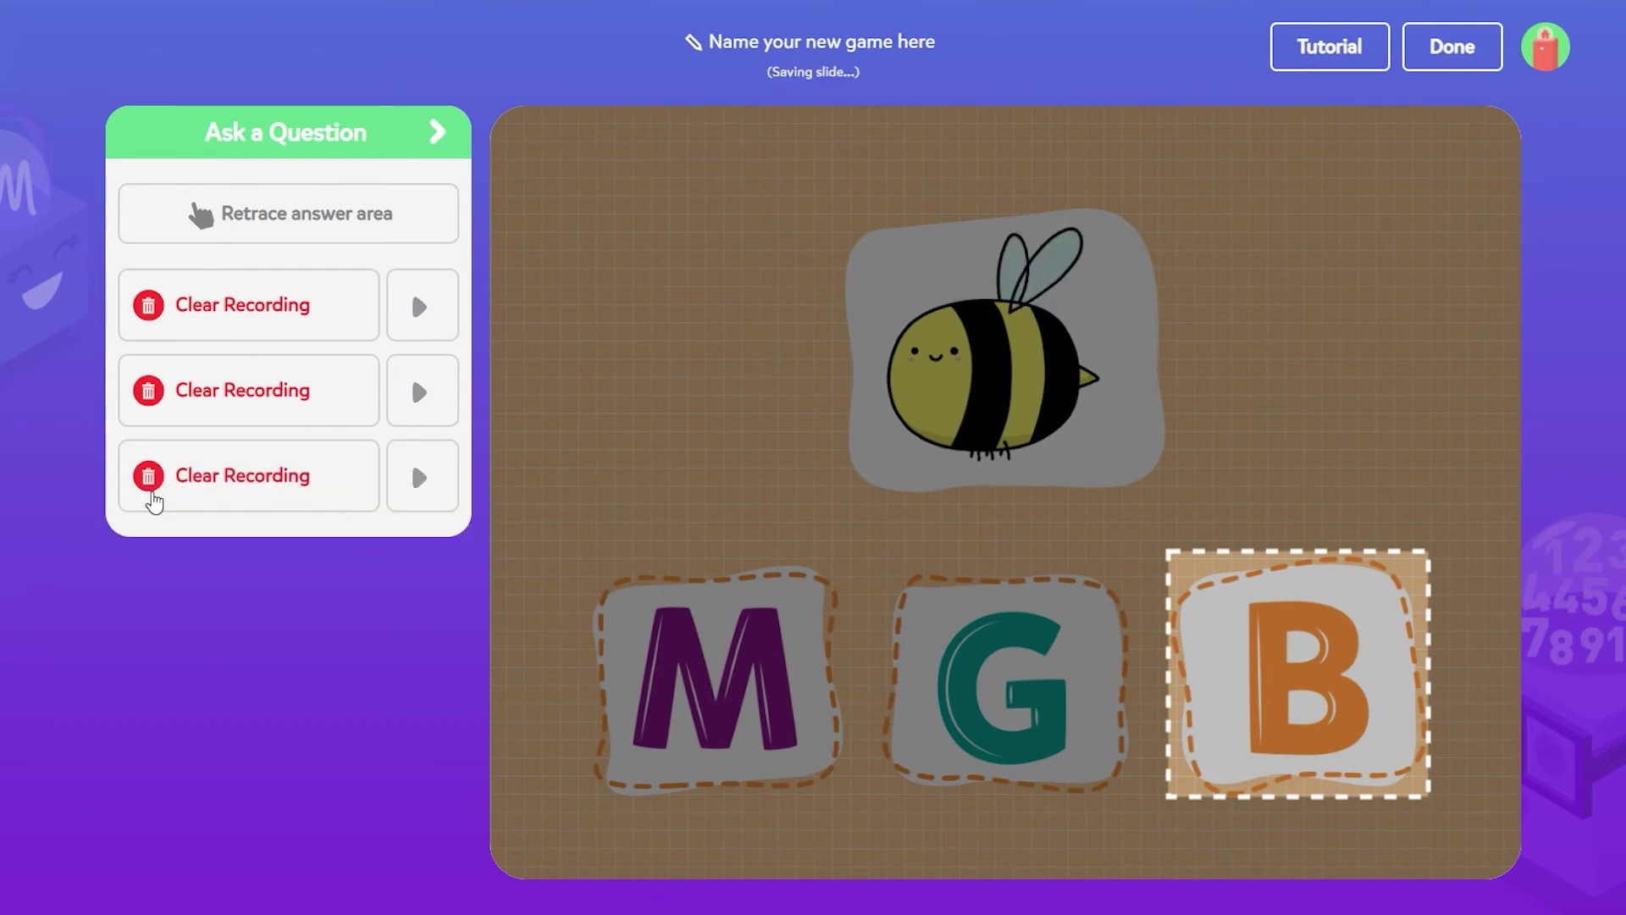
pyautogui.click(441, 138)
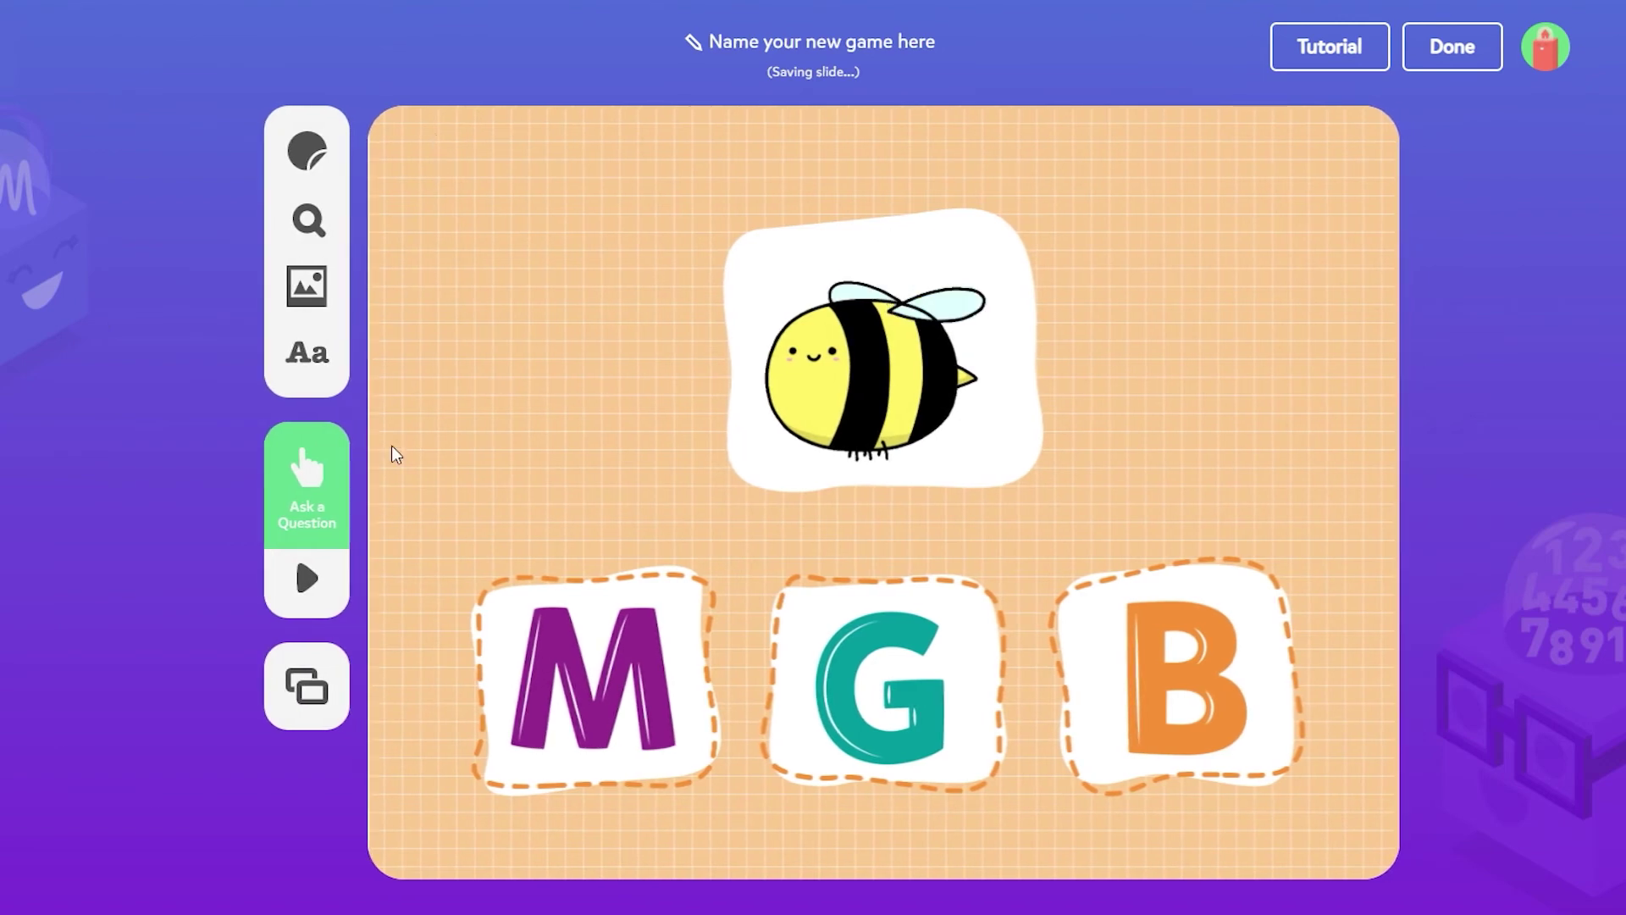
pyautogui.click(307, 599)
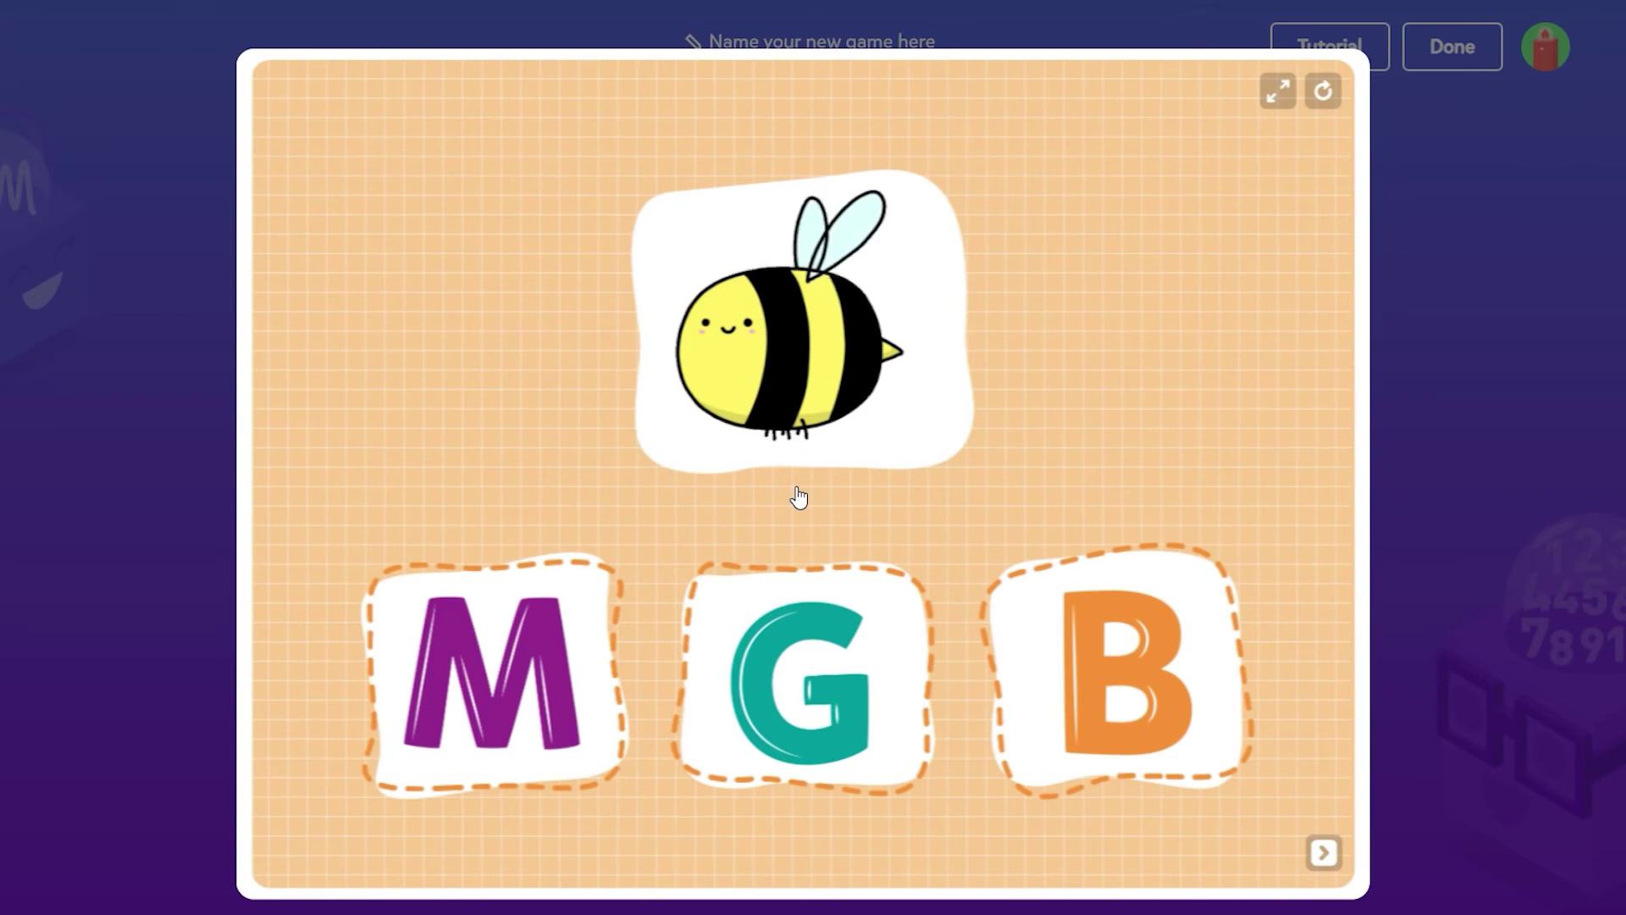
pyautogui.click(1123, 666)
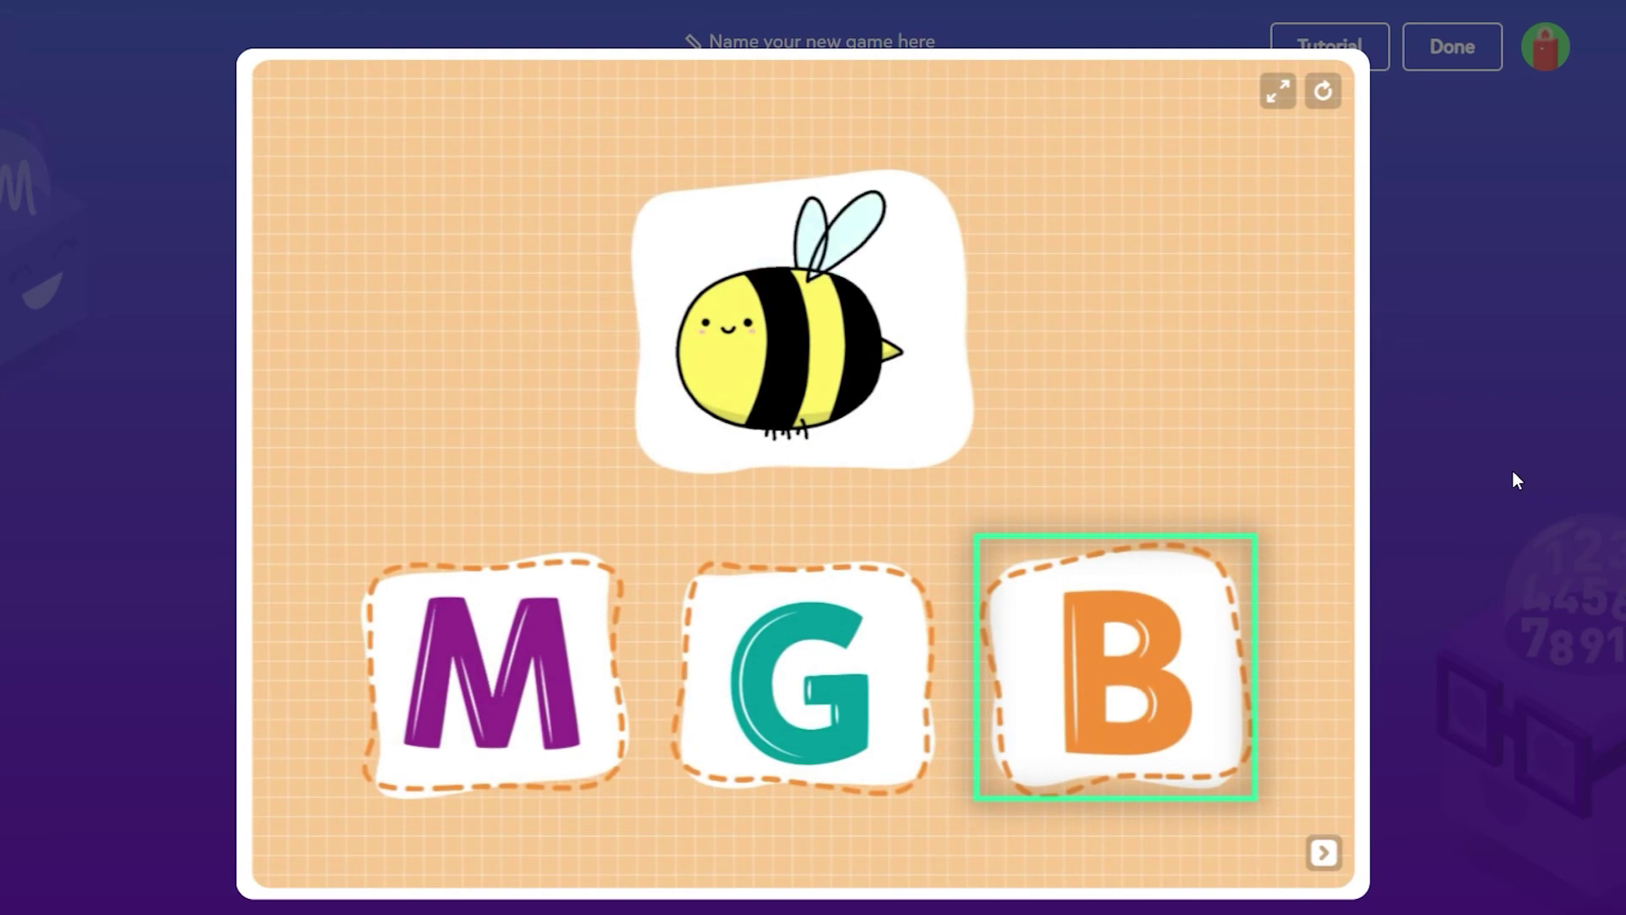
pyautogui.click(1480, 470)
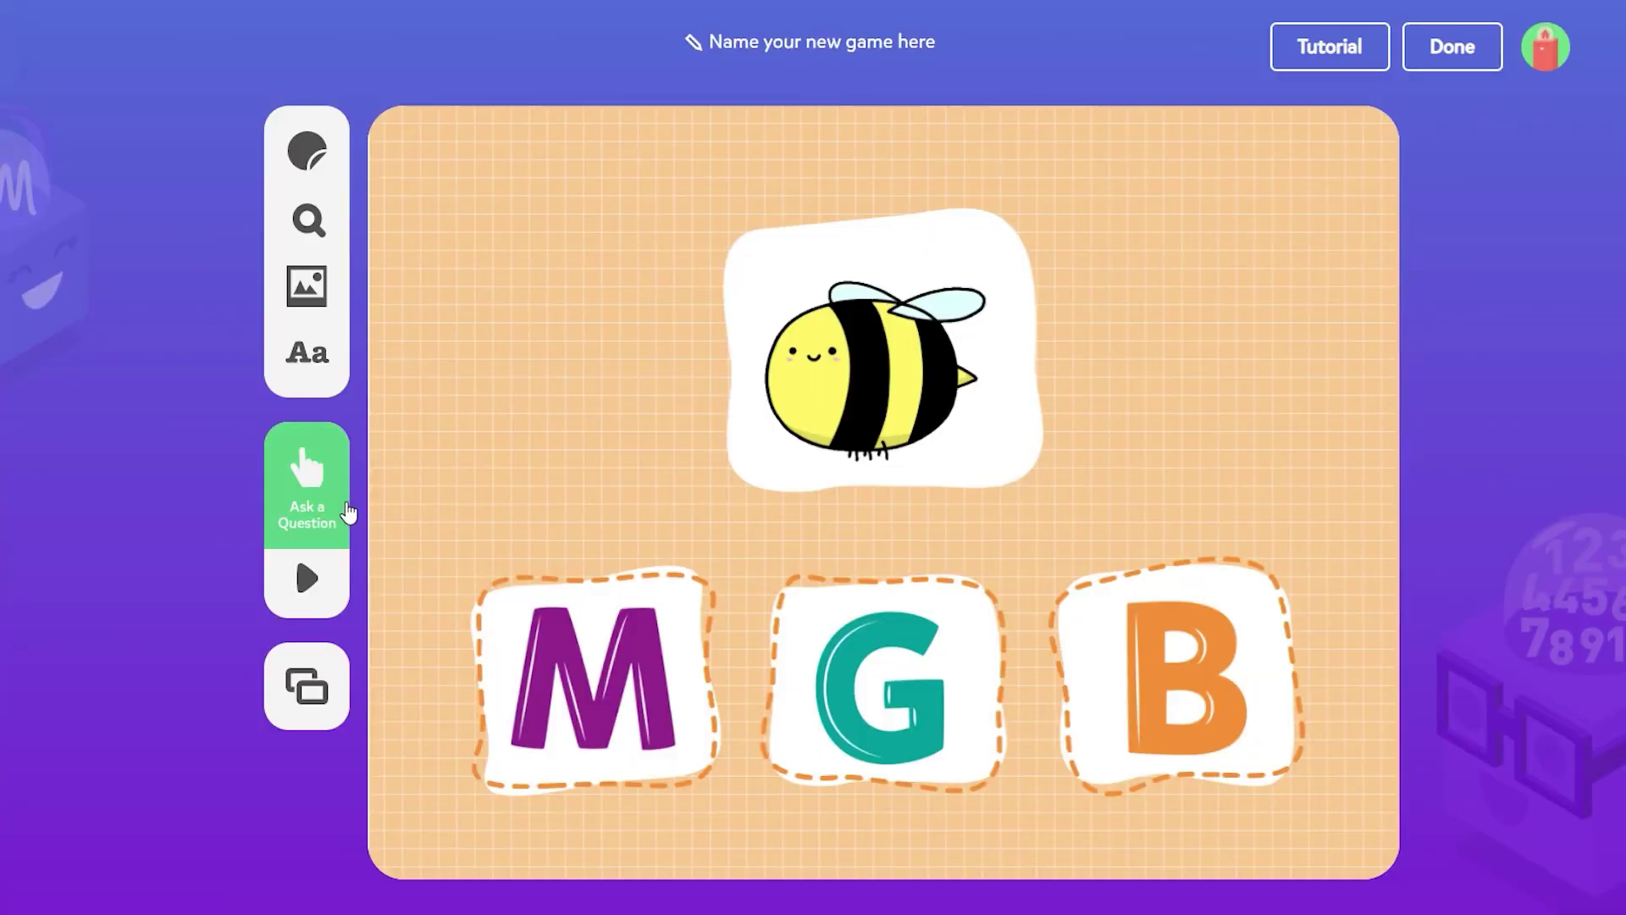
pyautogui.click(306, 482)
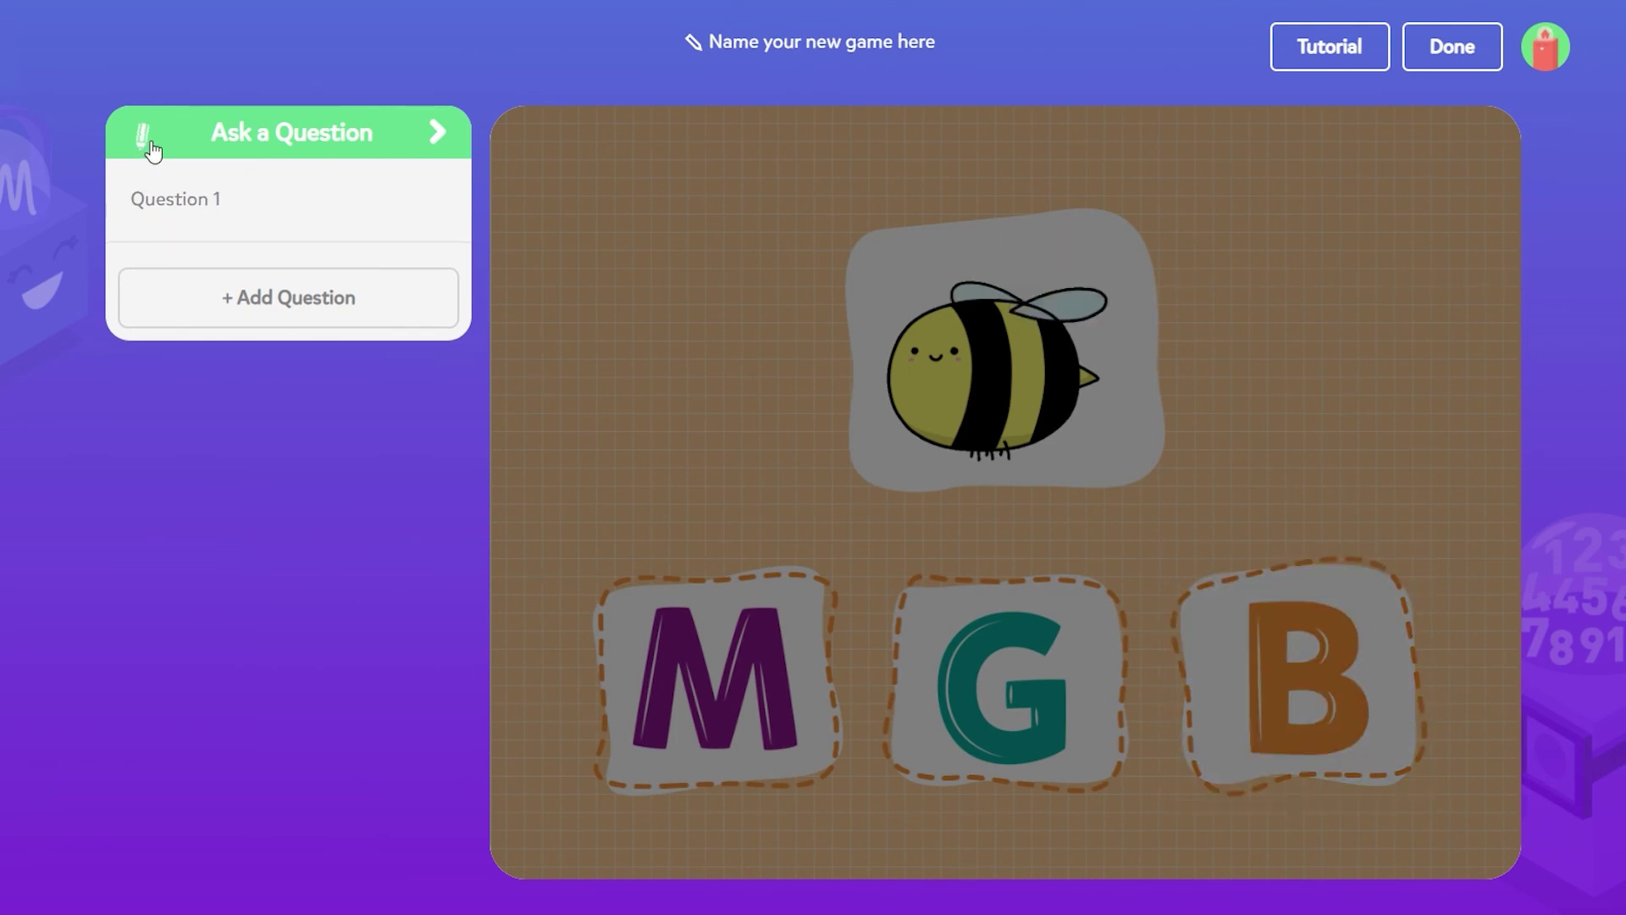
pyautogui.click(171, 212)
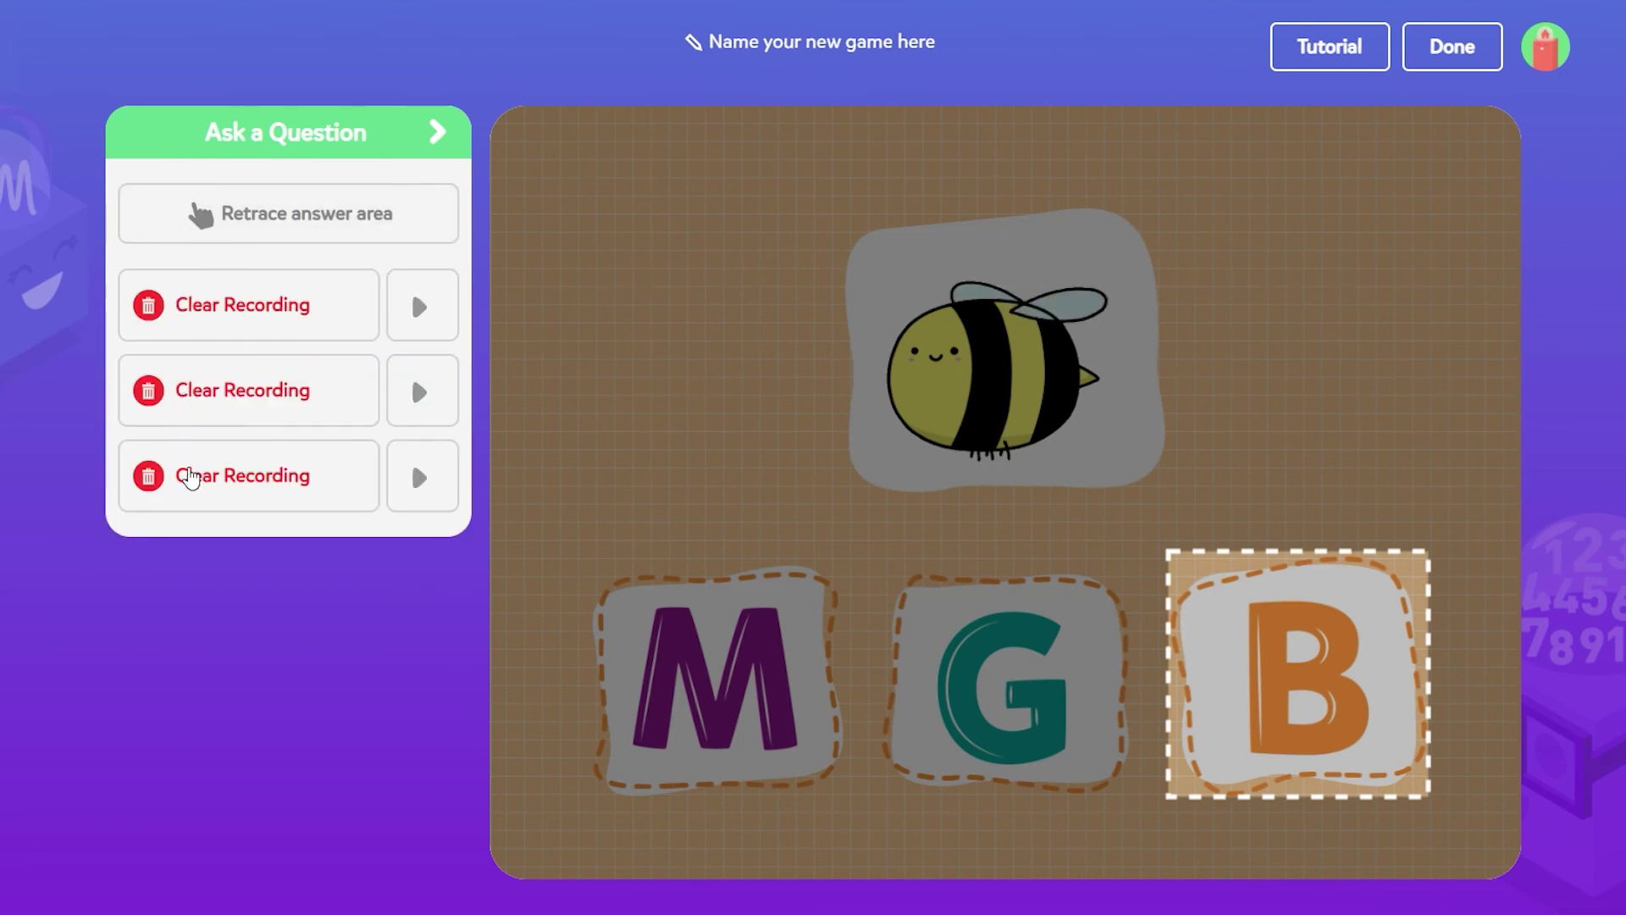
pyautogui.click(439, 135)
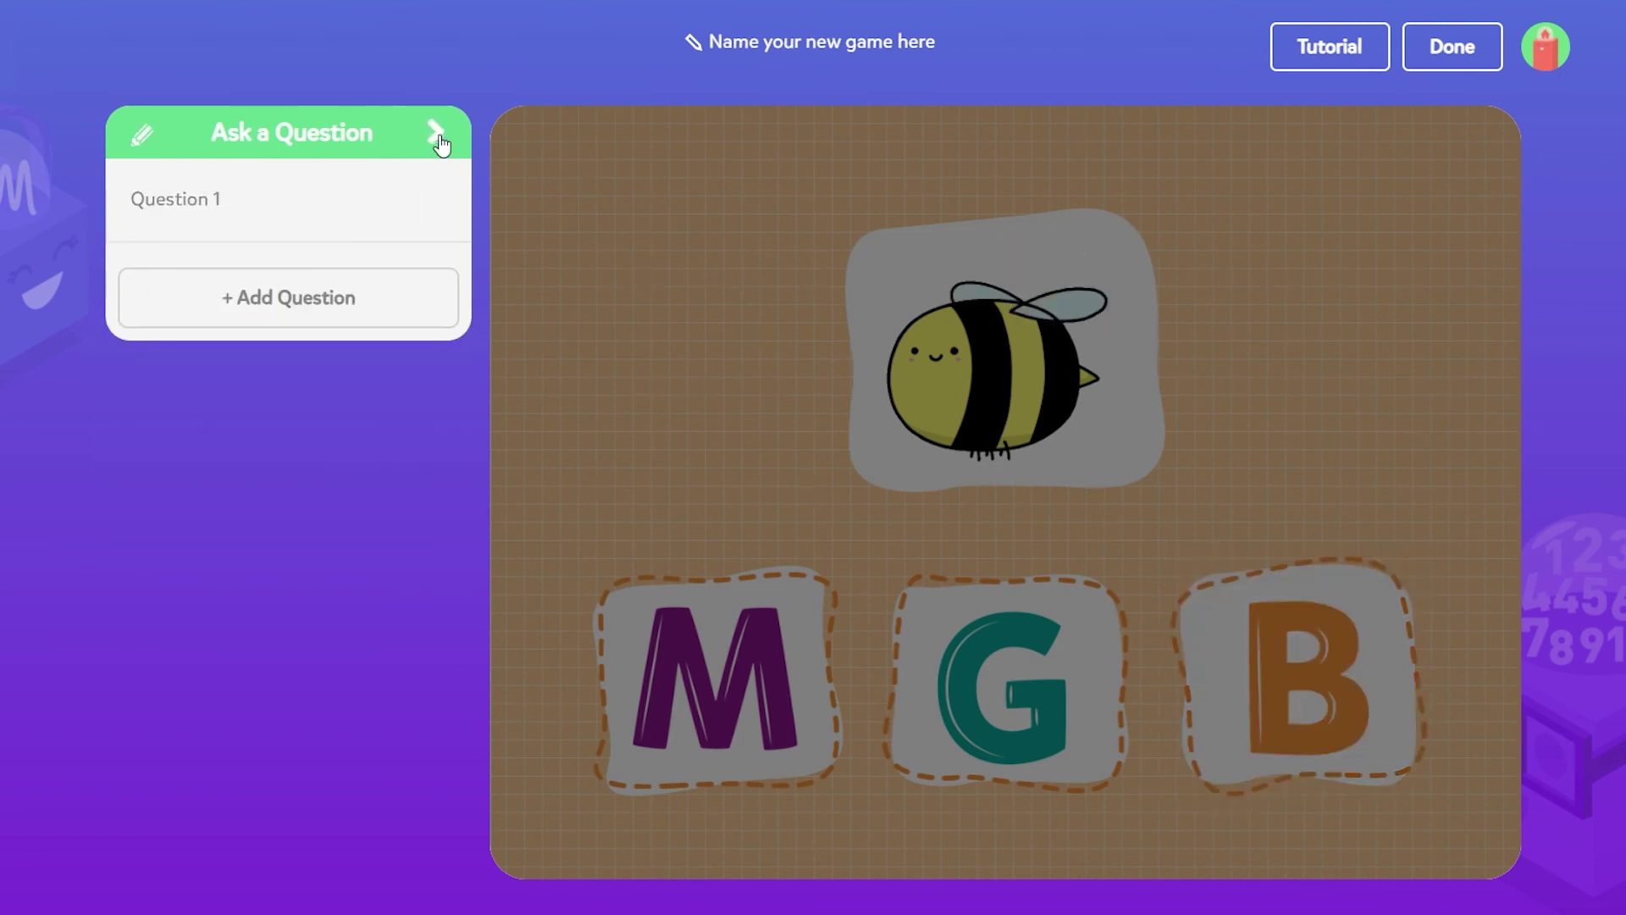
pyautogui.click(436, 134)
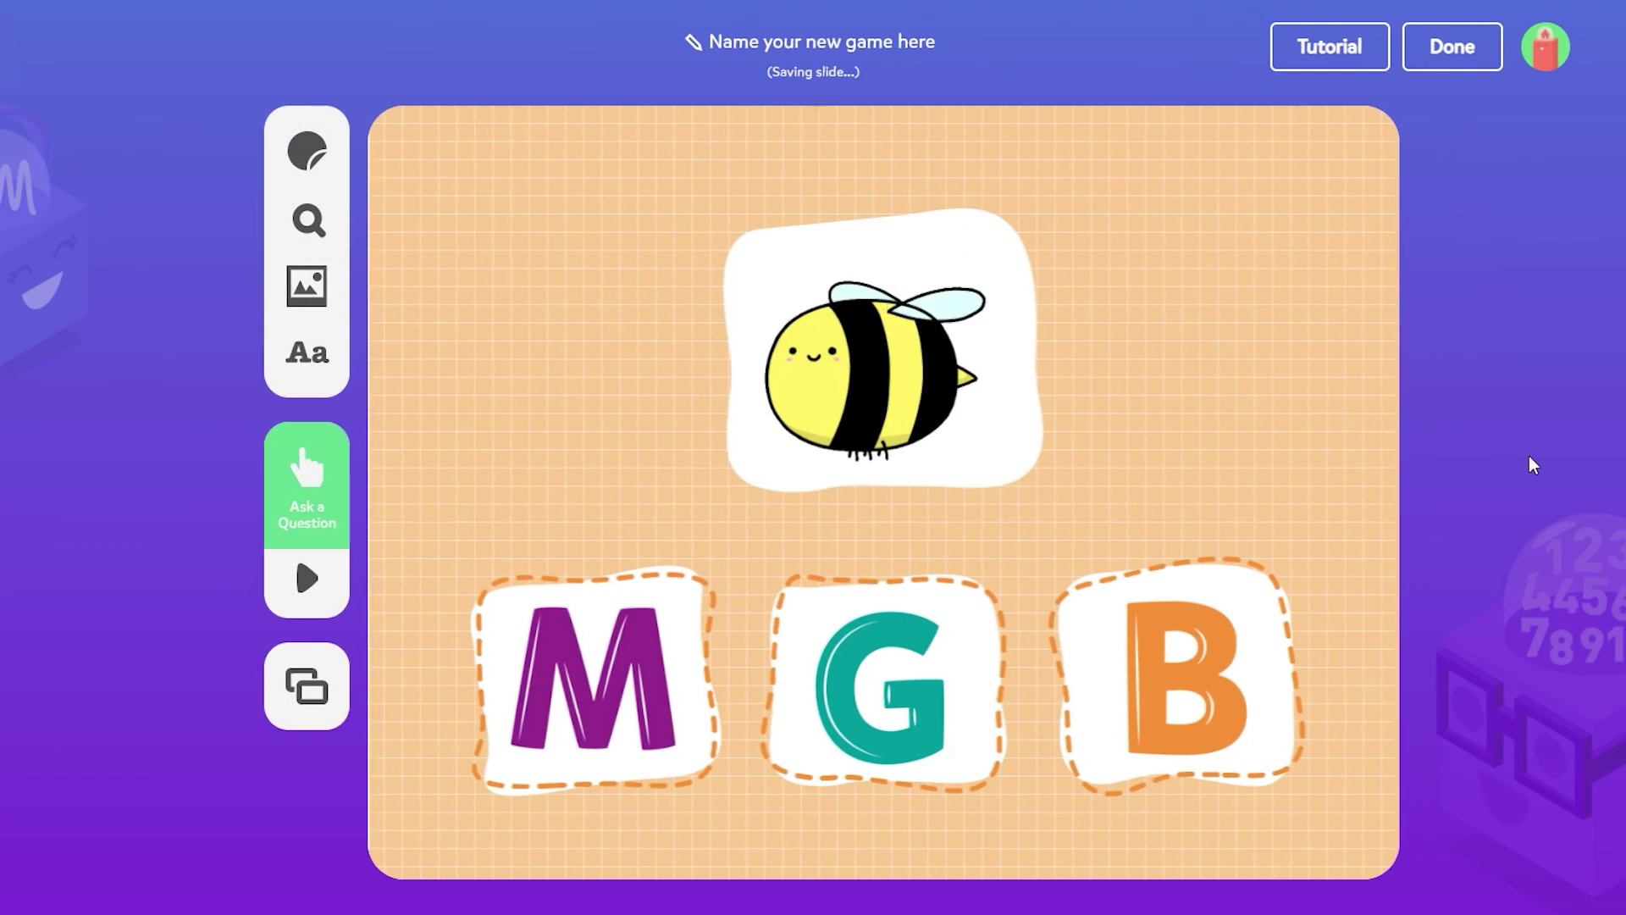